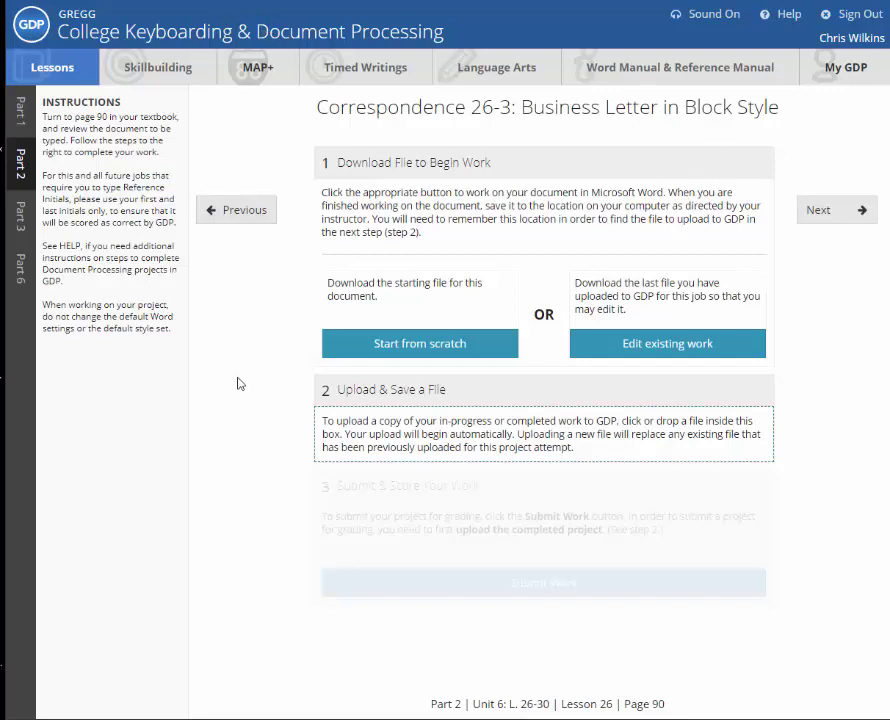
- Open the Lesson 26 Business Letters page and return to the Correspondence 26-3 exercise
click(22, 164)
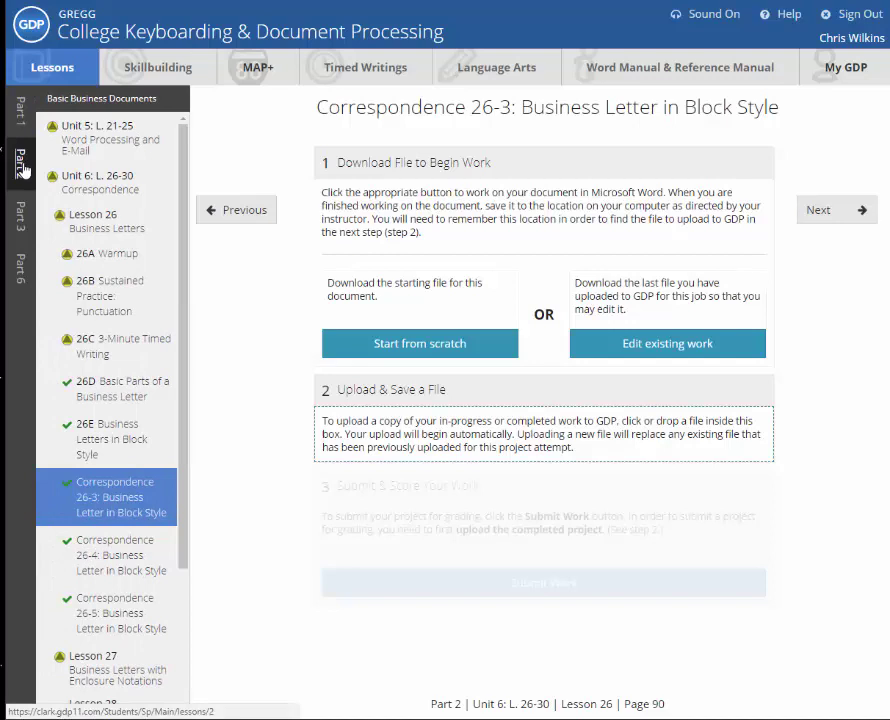
click(125, 227)
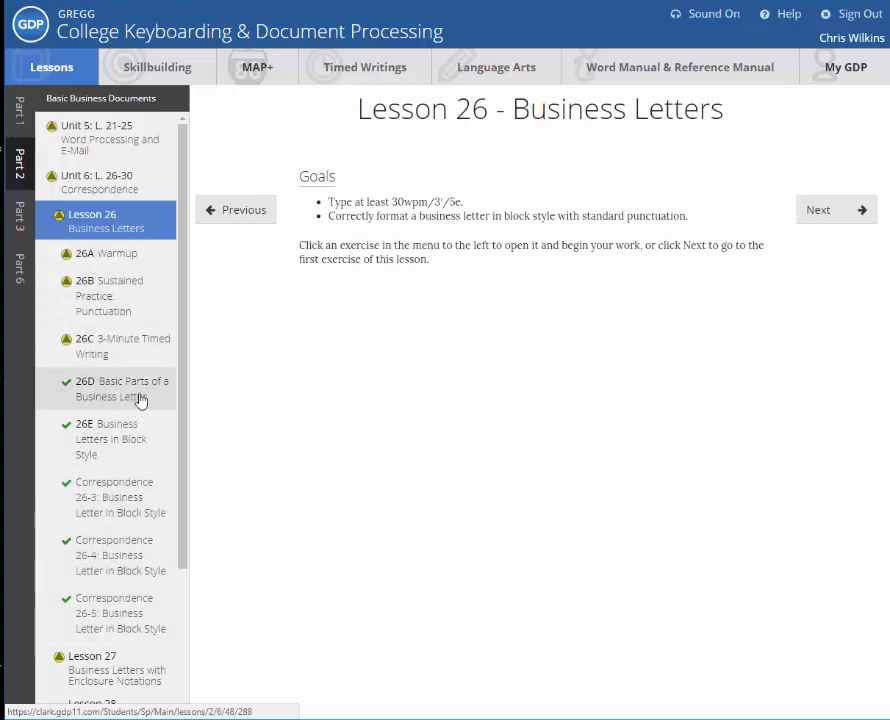
click(127, 500)
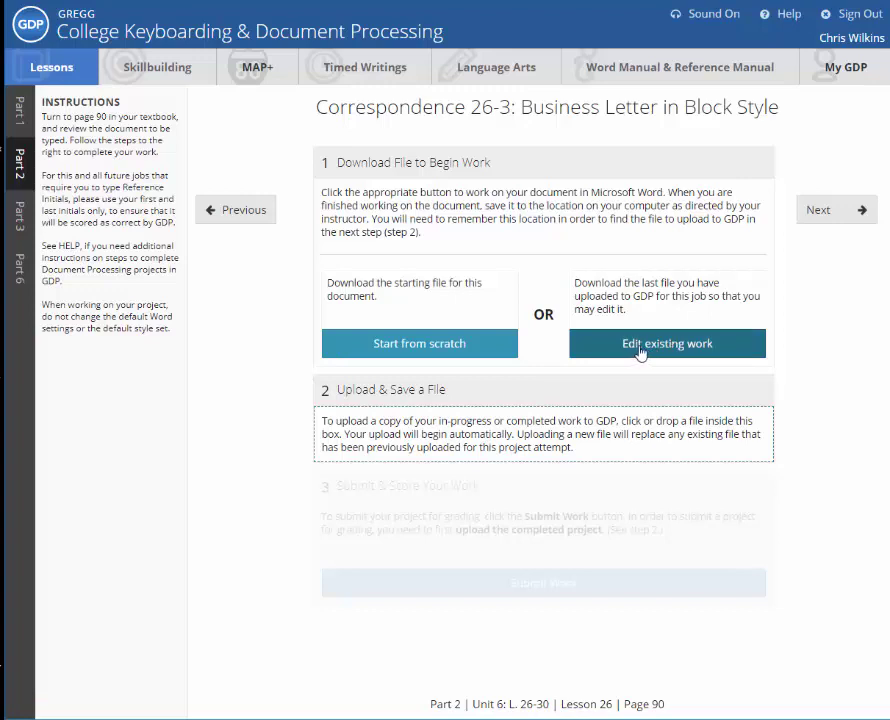
- Try Lesson 27's Correspondence 27-7, which redirects to the required Correspondence 27-6 exercise
click(17, 160)
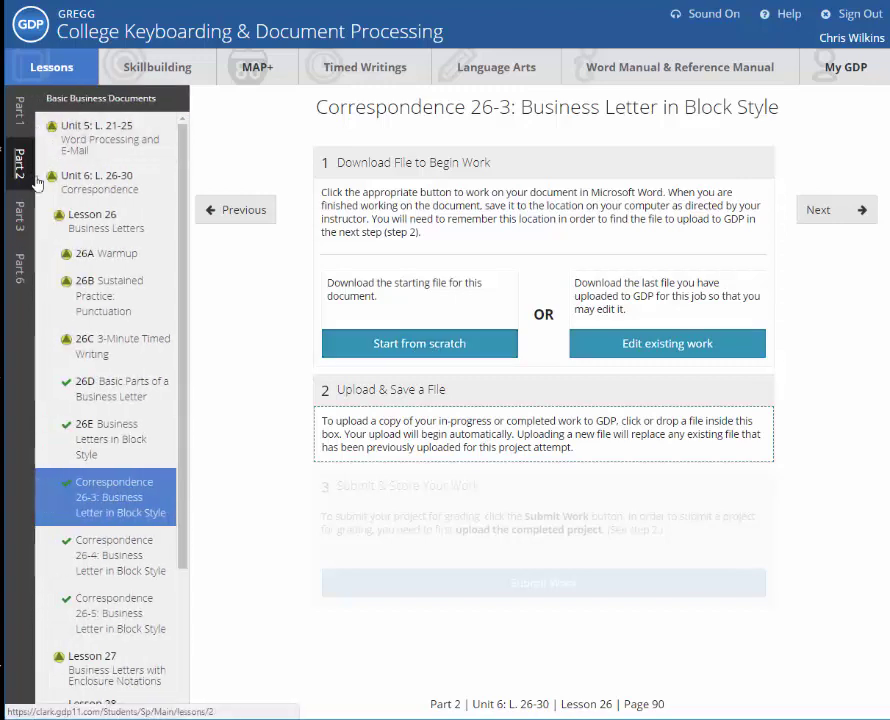
scroll(117, 513, down, 2)
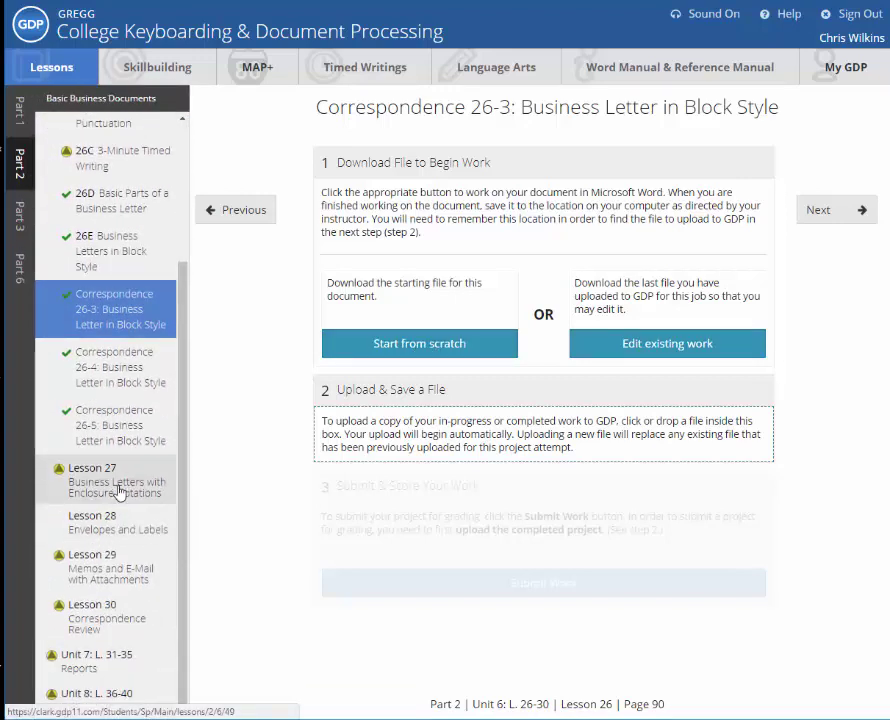
click(117, 485)
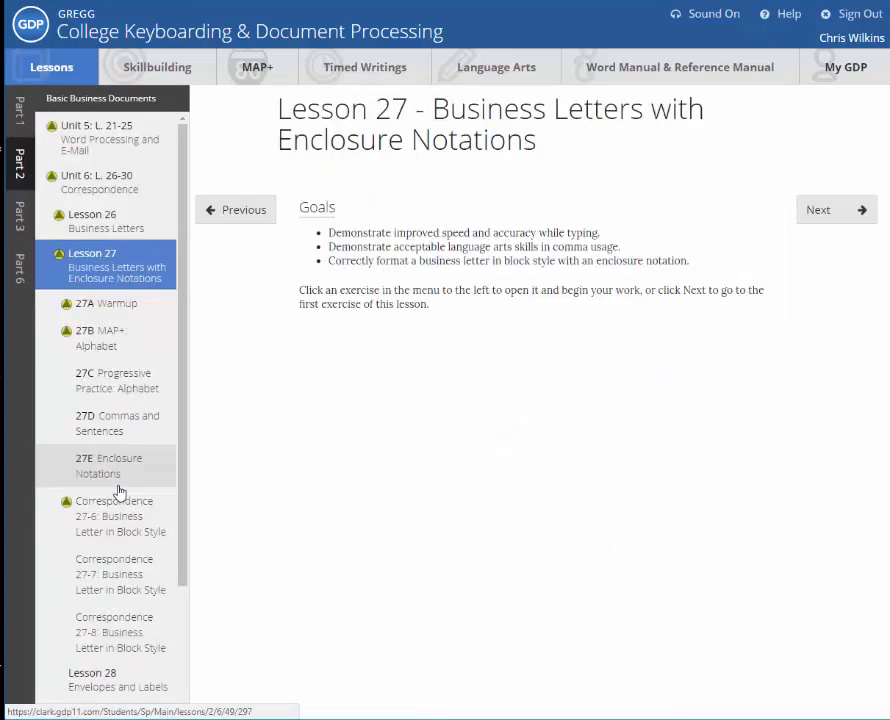
click(112, 563)
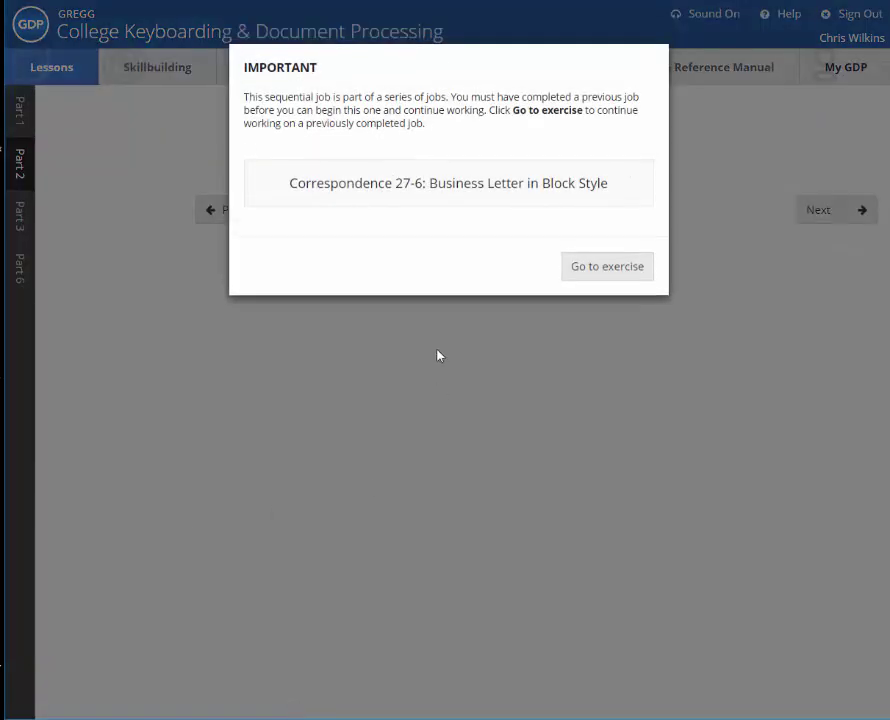
click(593, 268)
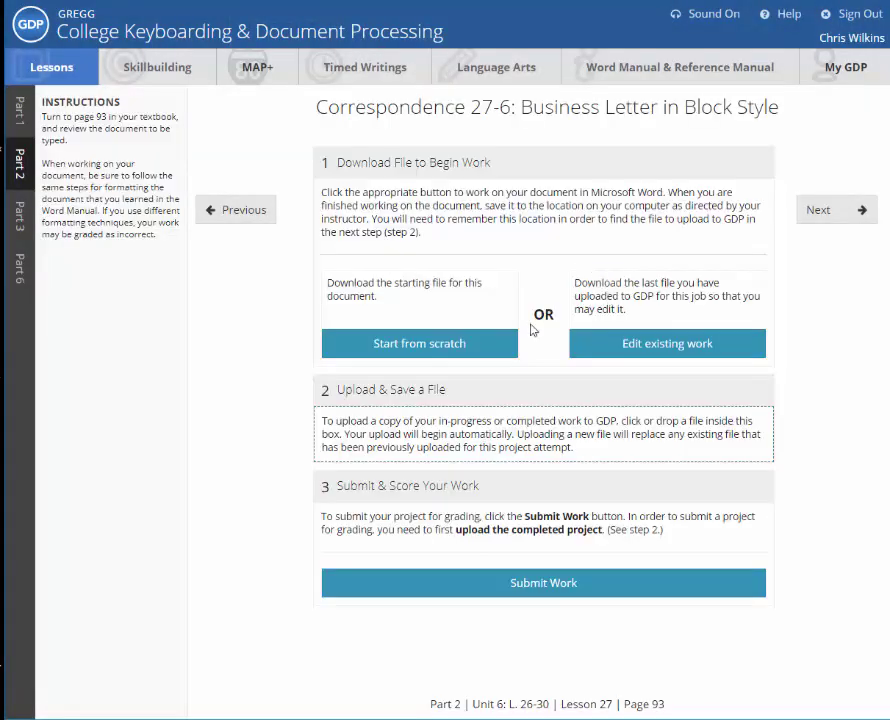
click(17, 175)
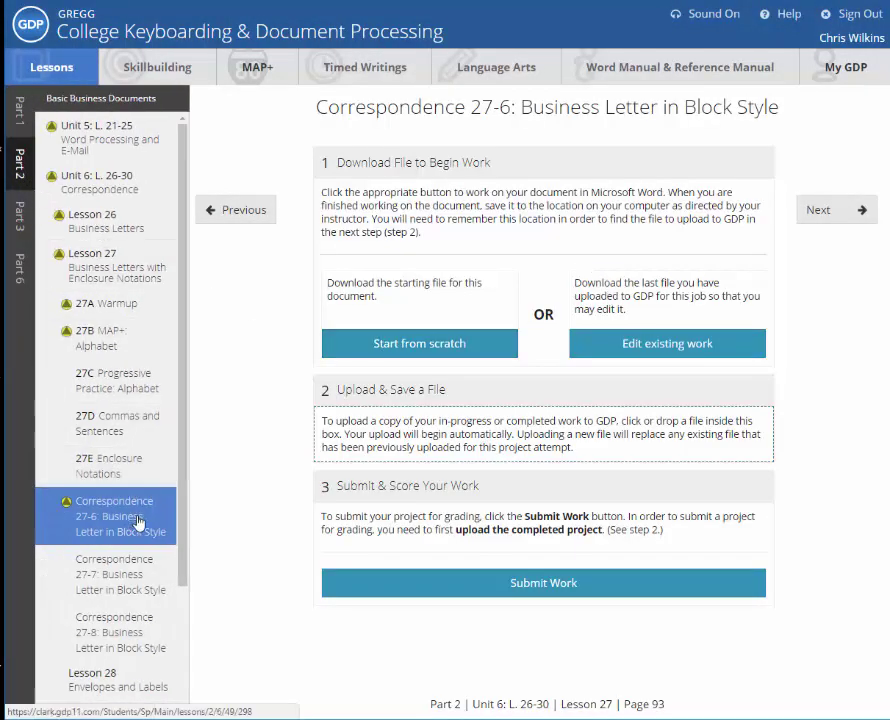
click(139, 573)
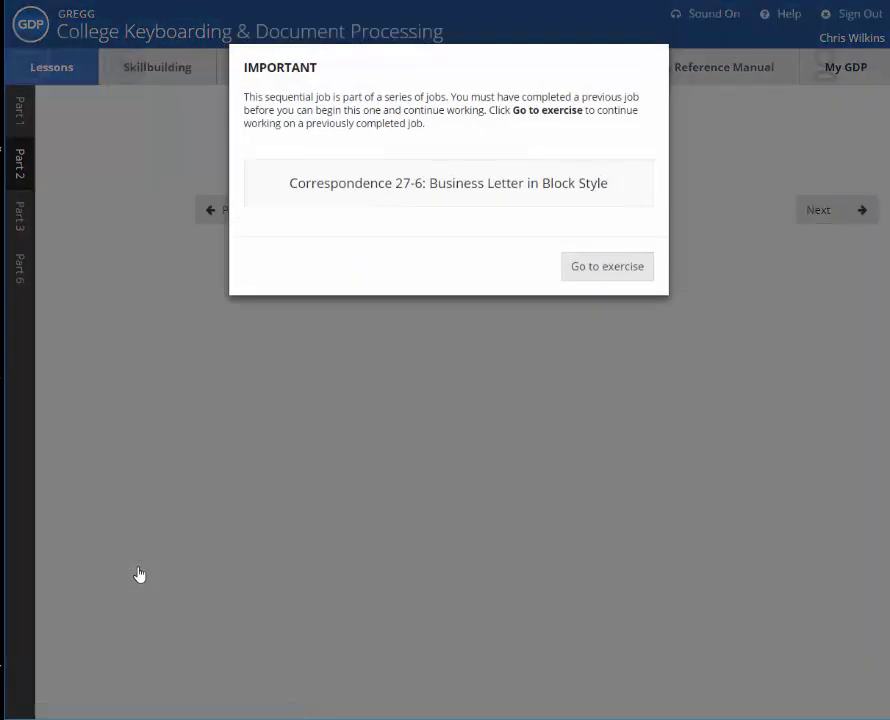
click(596, 272)
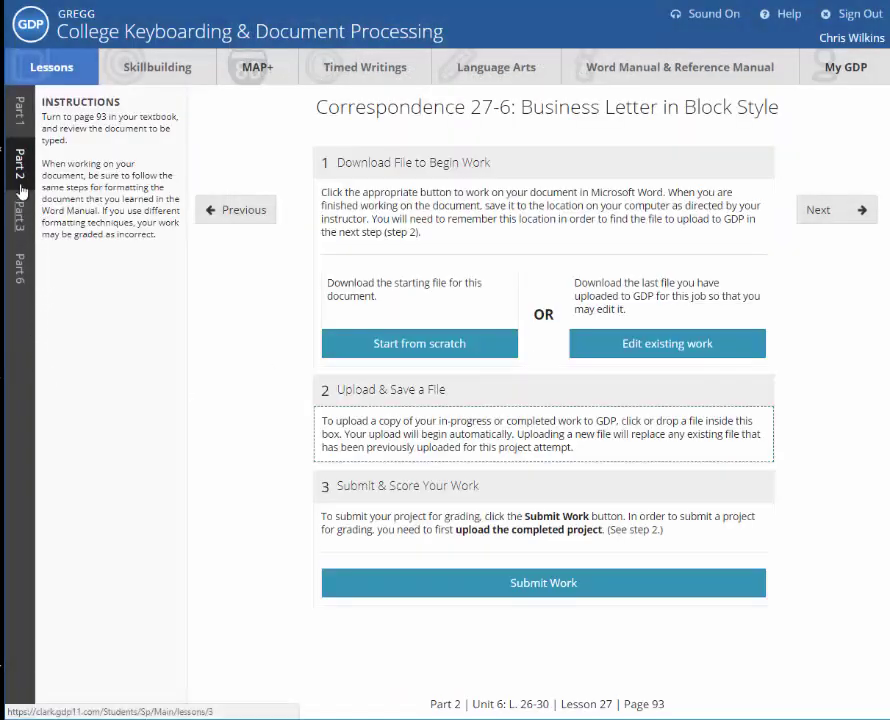
- Open Unit 6 > Lesson 30 Correspondence Review > Correspondence 30-17: Memo
click(20, 160)
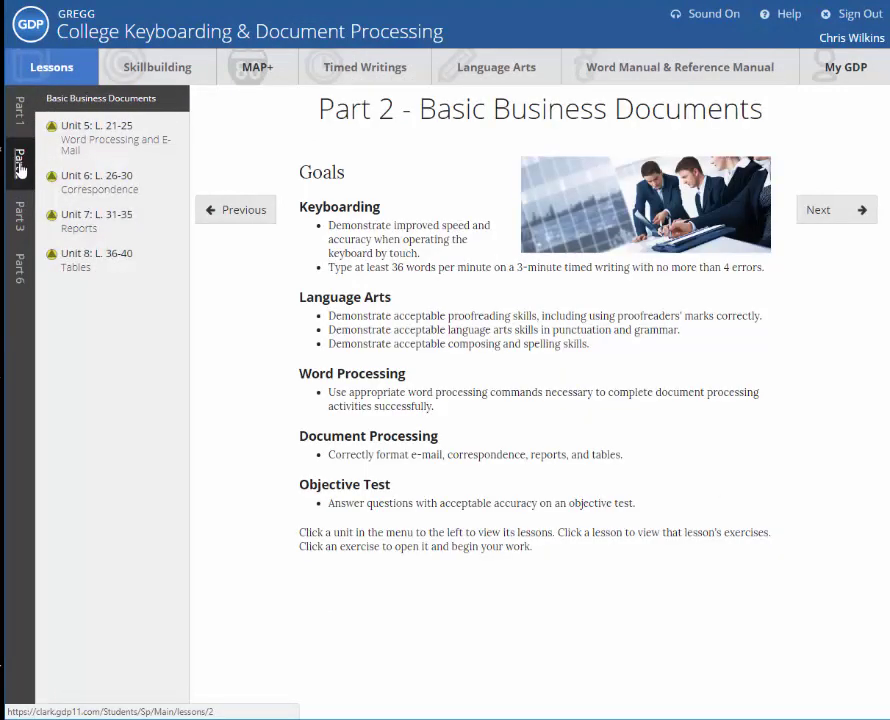
click(98, 180)
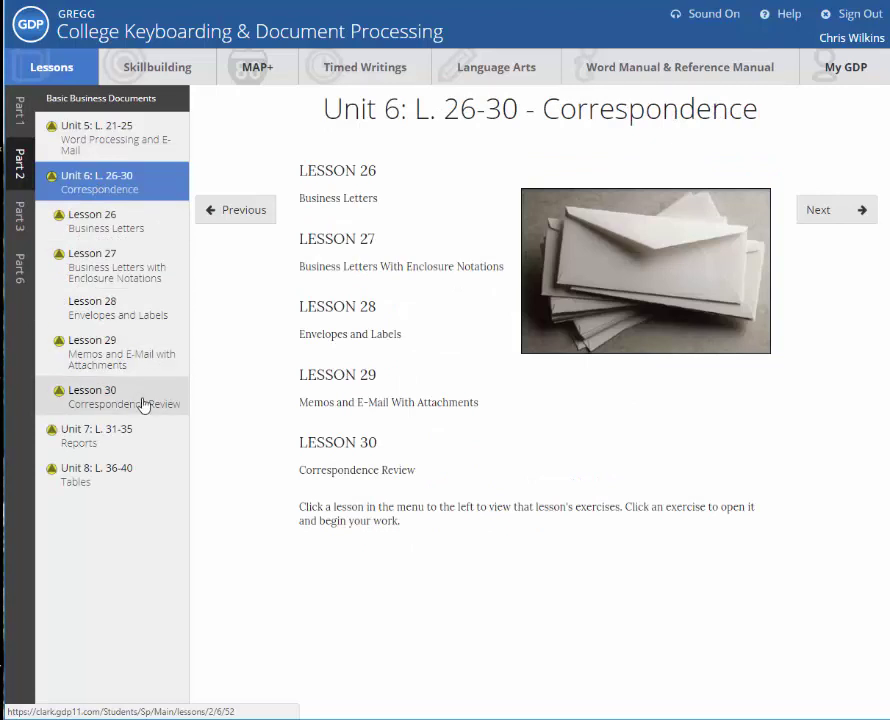
click(143, 404)
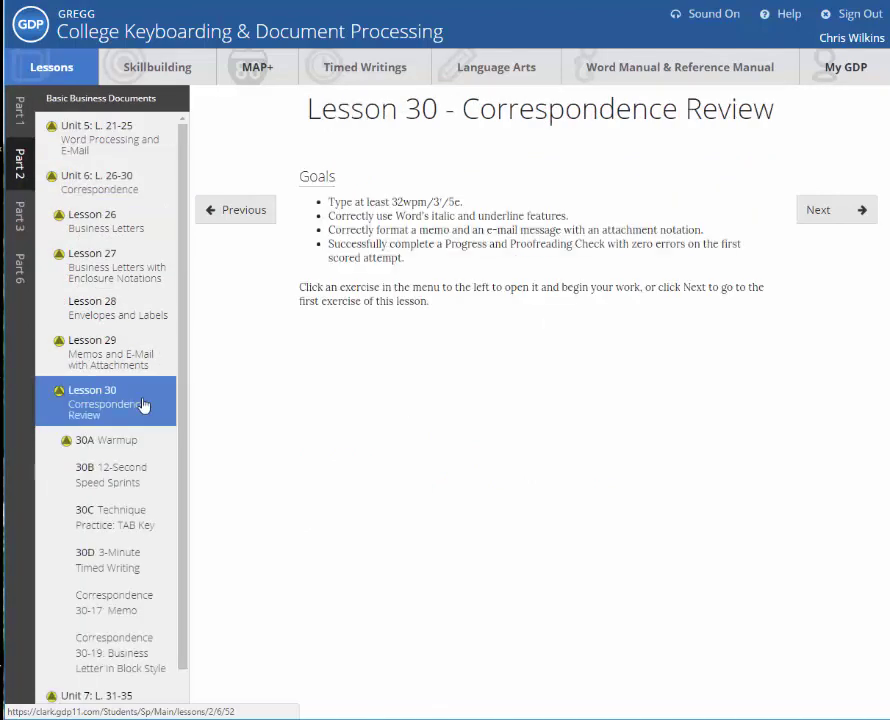
click(137, 604)
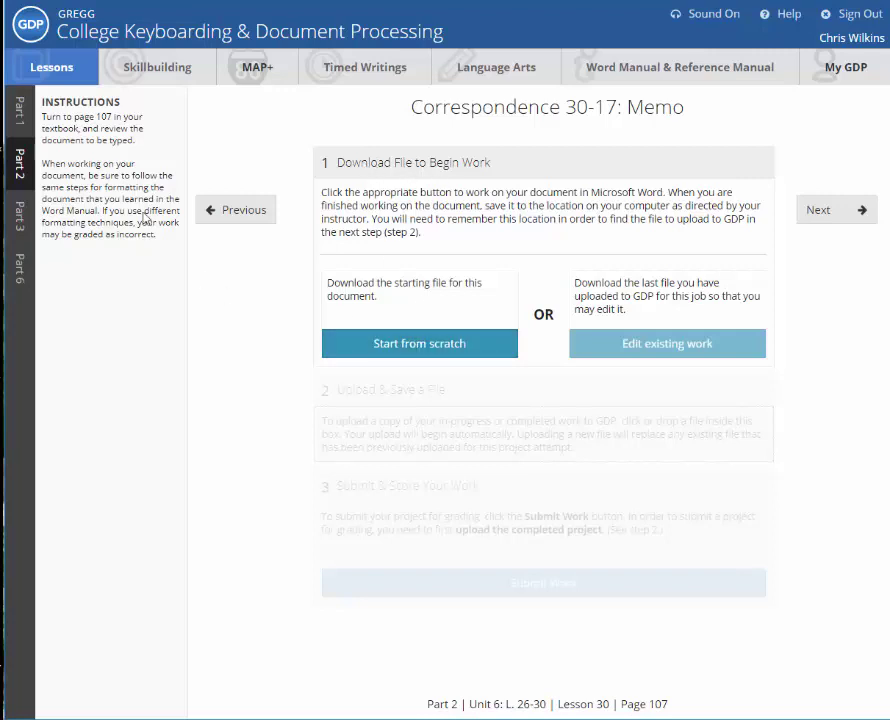
- Go to Lesson 26 Business Letters and open the Correspondence 26-3 exercise
mouse_move(18, 162)
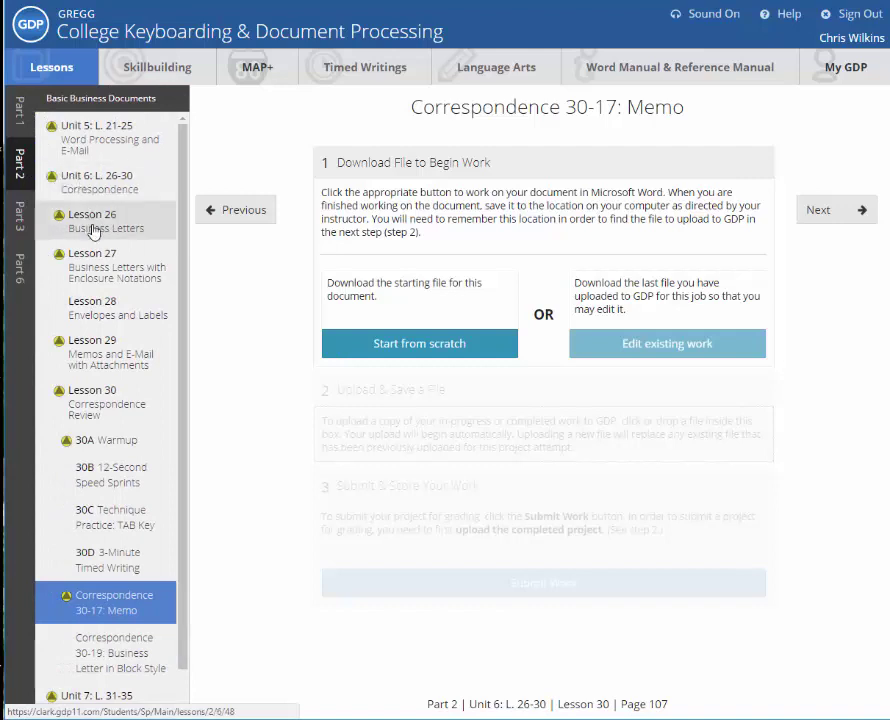
click(92, 230)
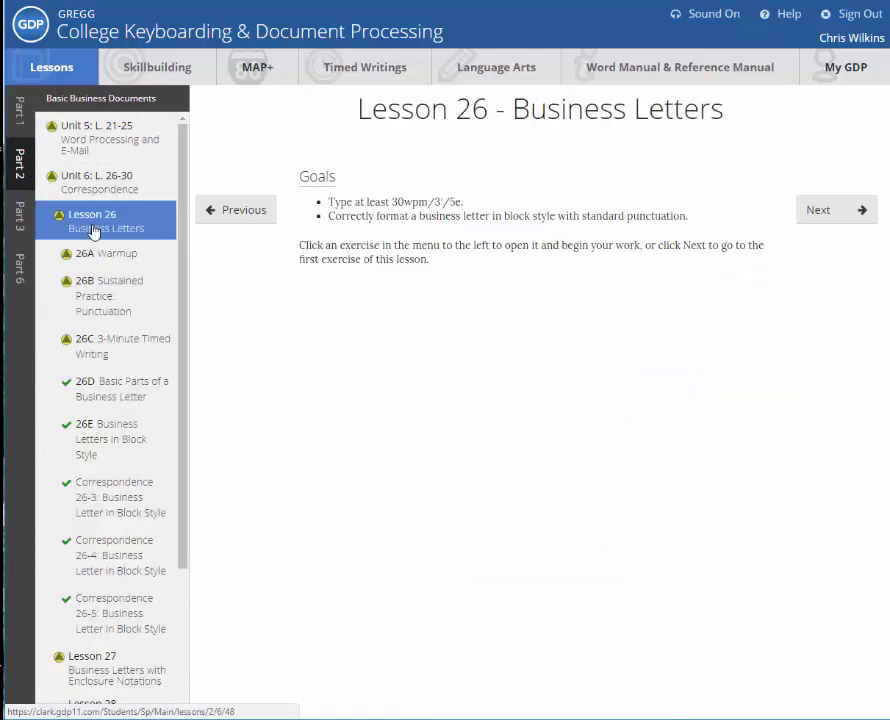
click(121, 497)
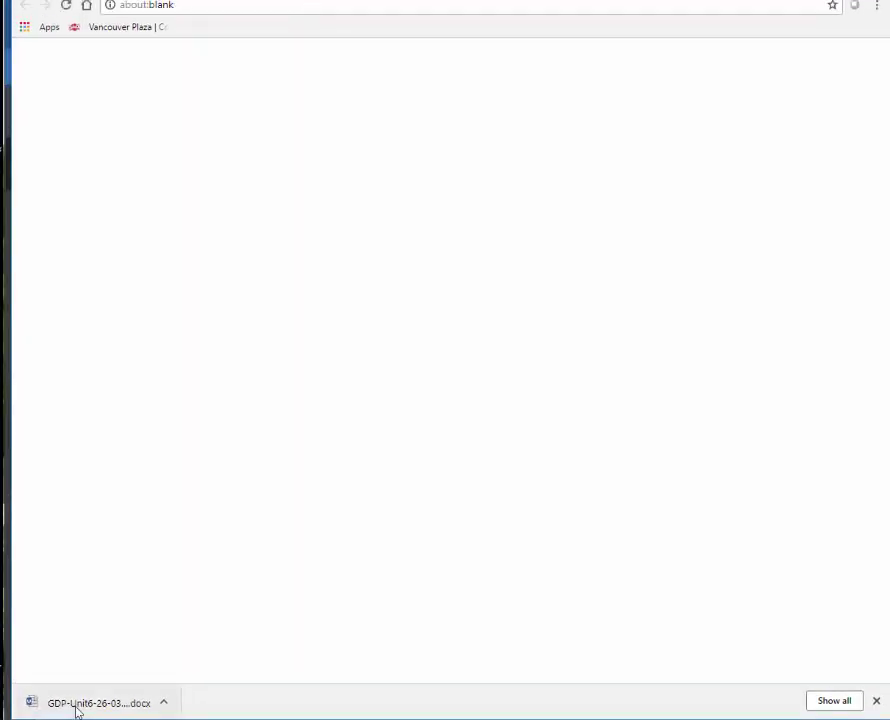
- Open GDP-Unit6-26-03-Cor.docx in Word and leave Show/Hide ¶ paragraph marks turned on
click(86, 705)
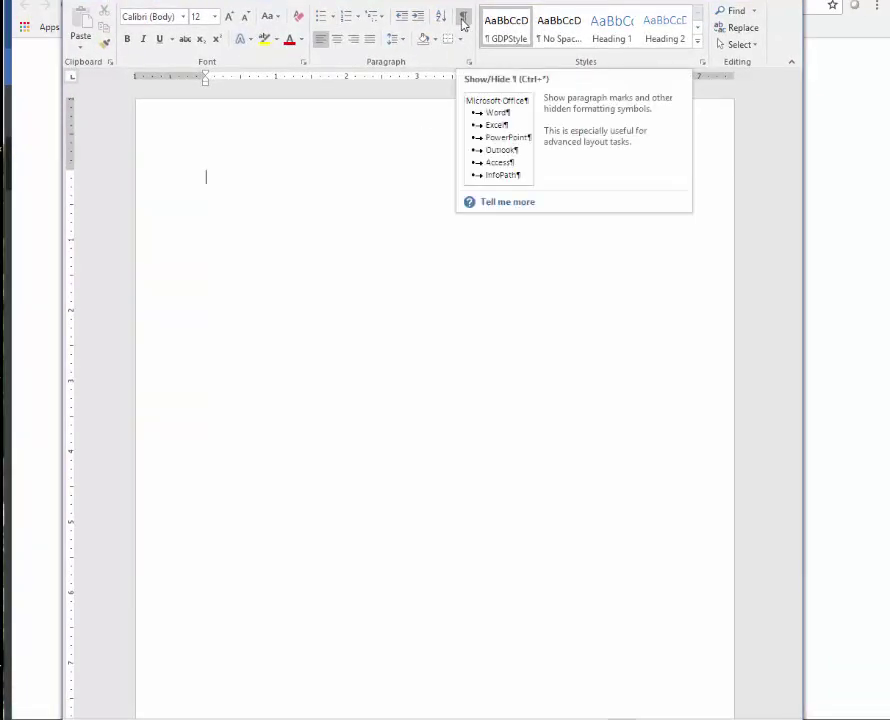
click(463, 22)
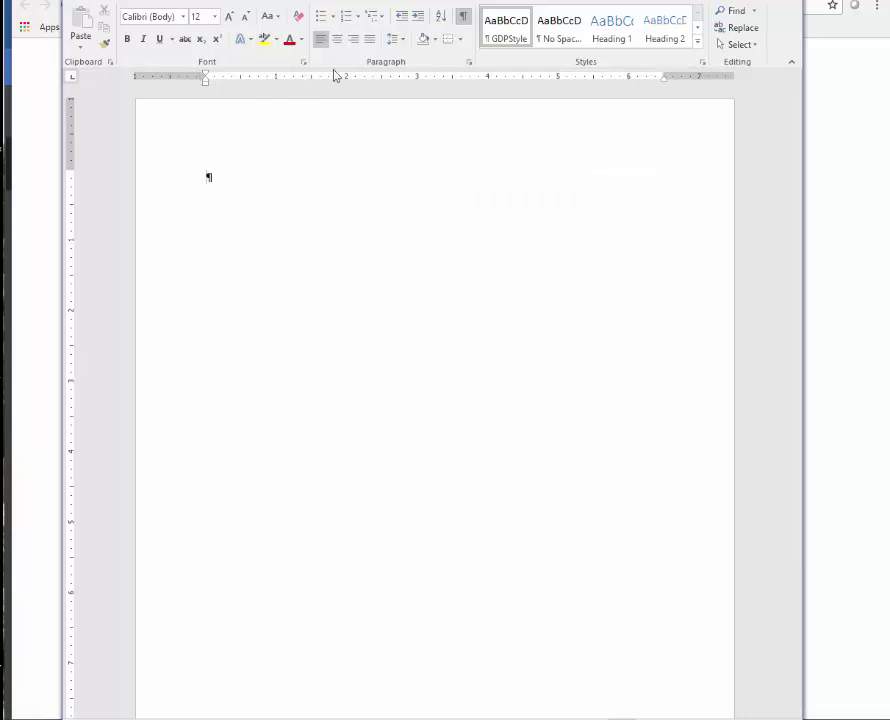
drag(382, 0, 380, 10)
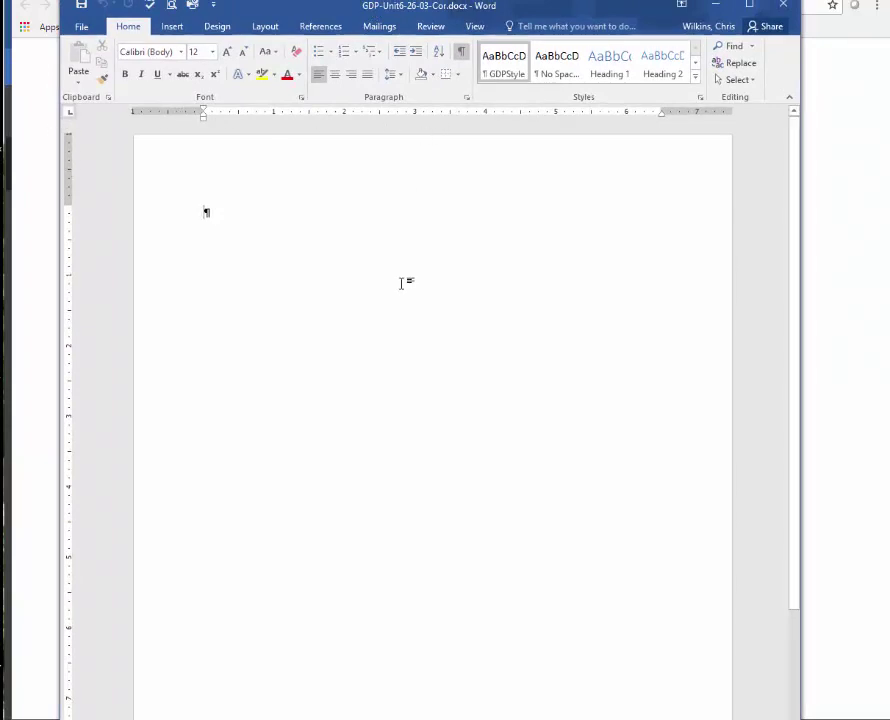
click(476, 28)
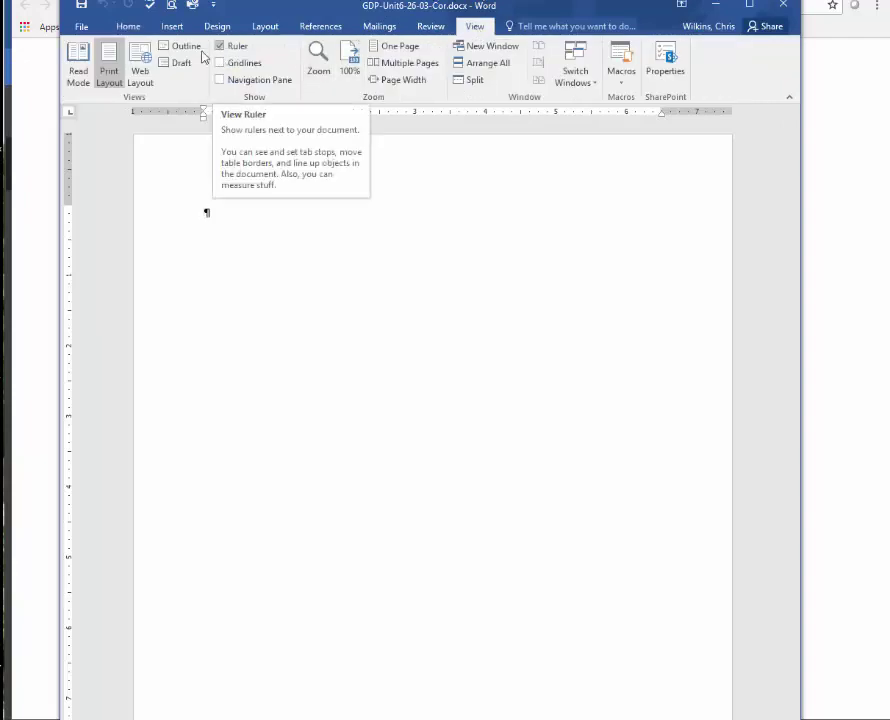
click(128, 27)
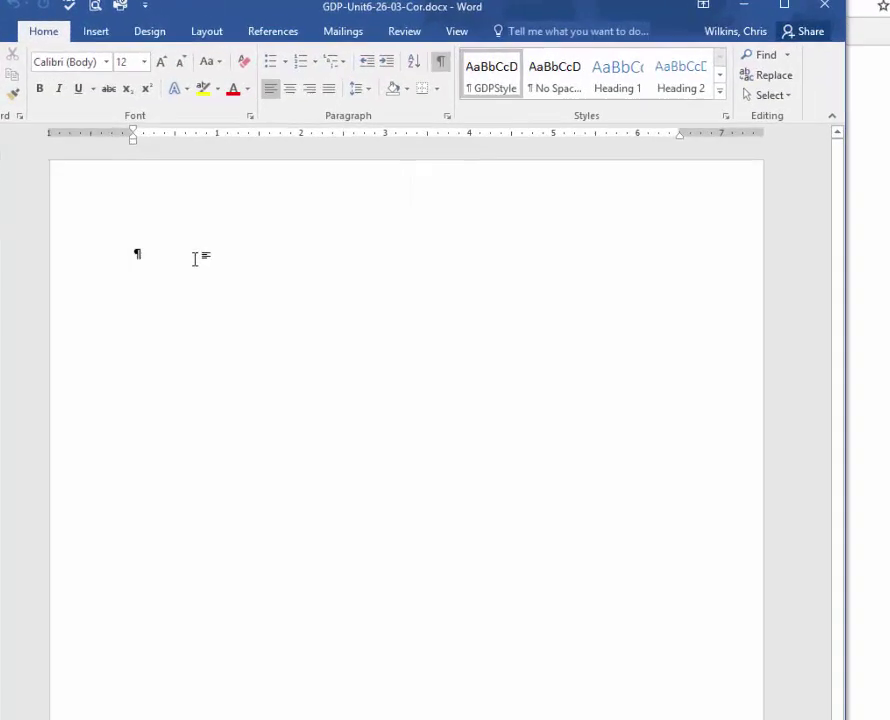
click(424, 72)
click(424, 72)
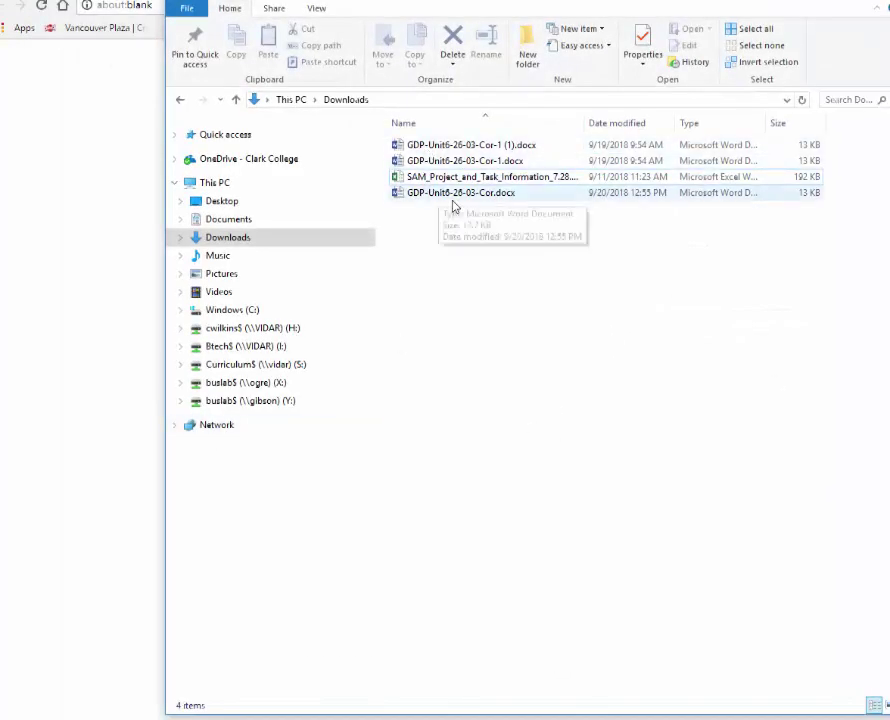
- Open GDP-Unit6-26-03-Cor-1.docx from the Desktop folder in File Explorer
click(470, 196)
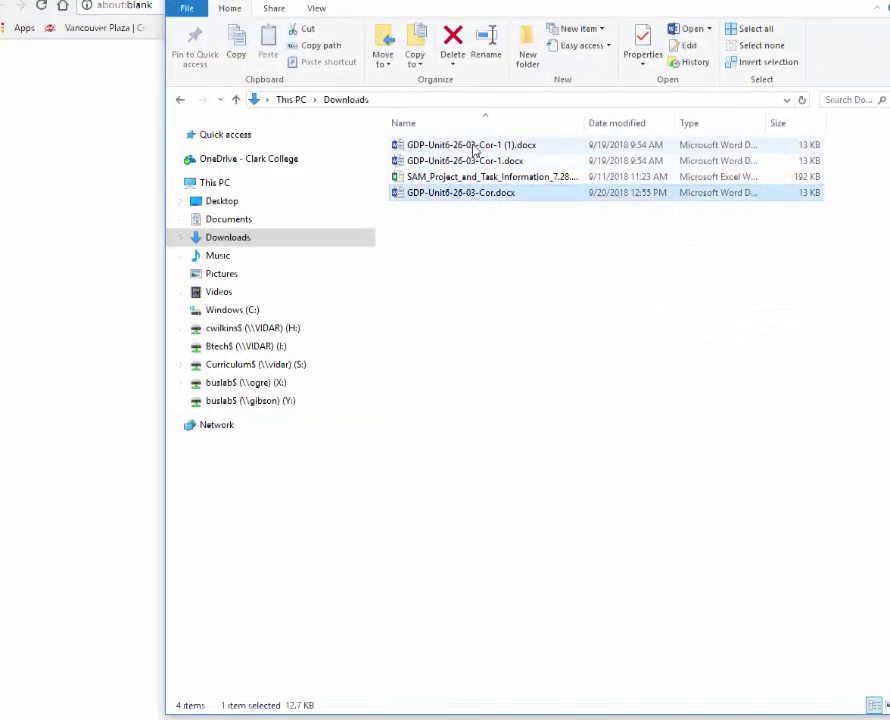
click(480, 161)
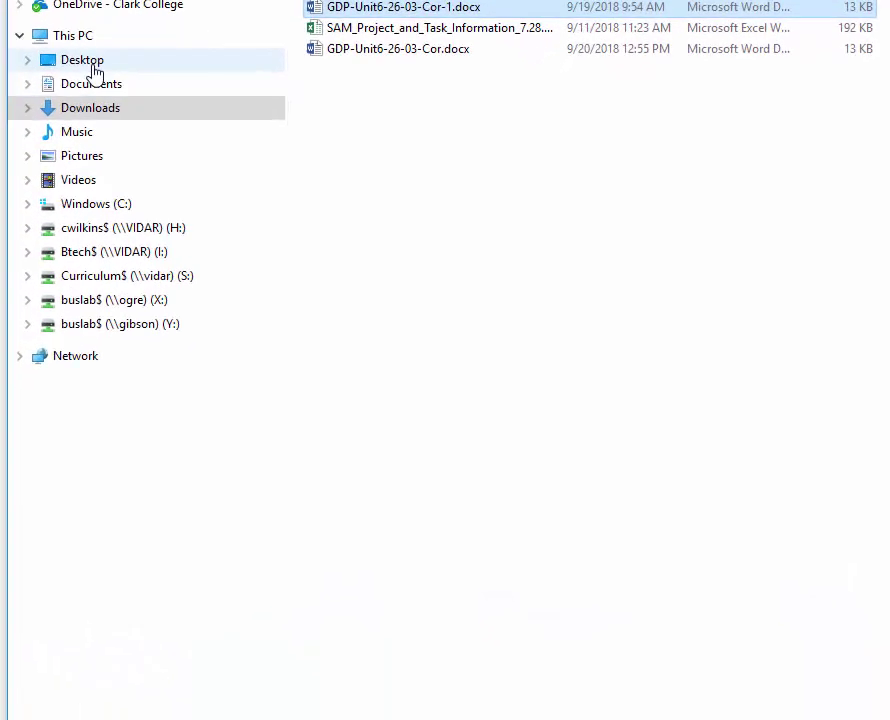
click(92, 66)
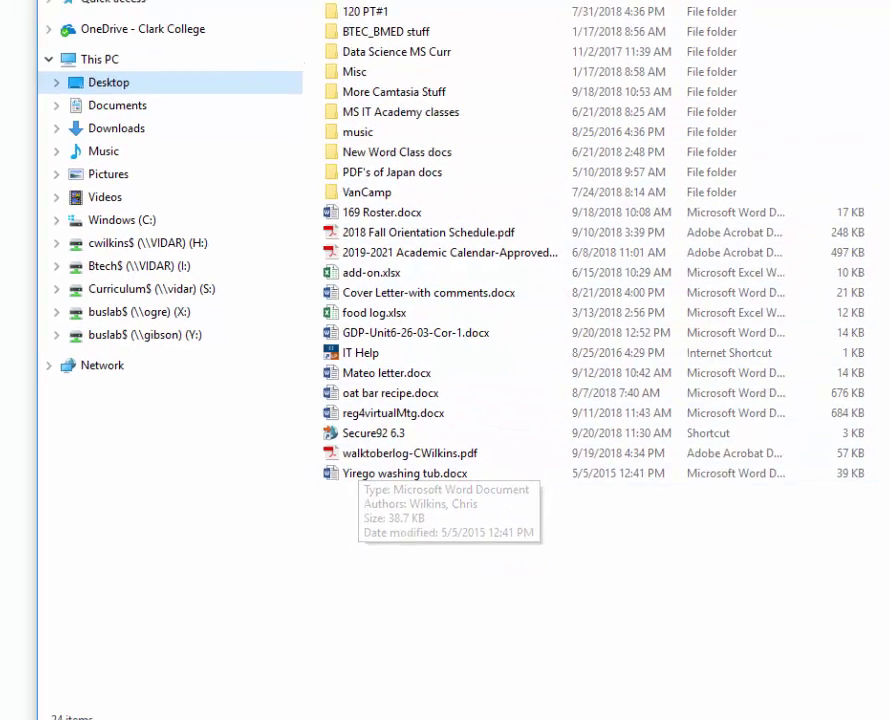
click(447, 368)
double_click(447, 368)
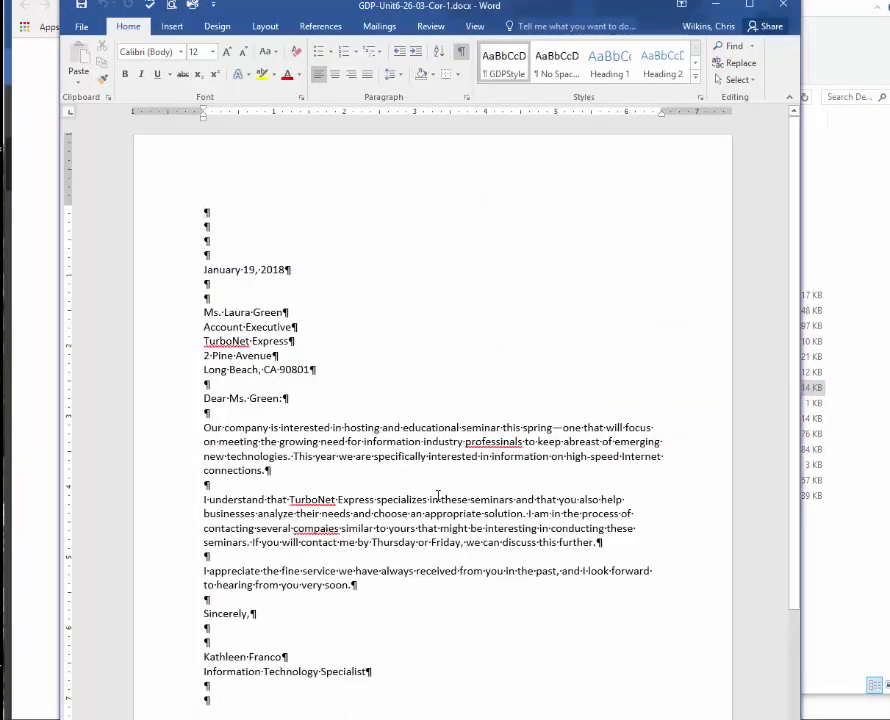
- Hide paragraph marks and correct the two misspellings to 'professionals' and 'companies'
scroll(438, 496, down, 1)
scroll(438, 496, down, 2)
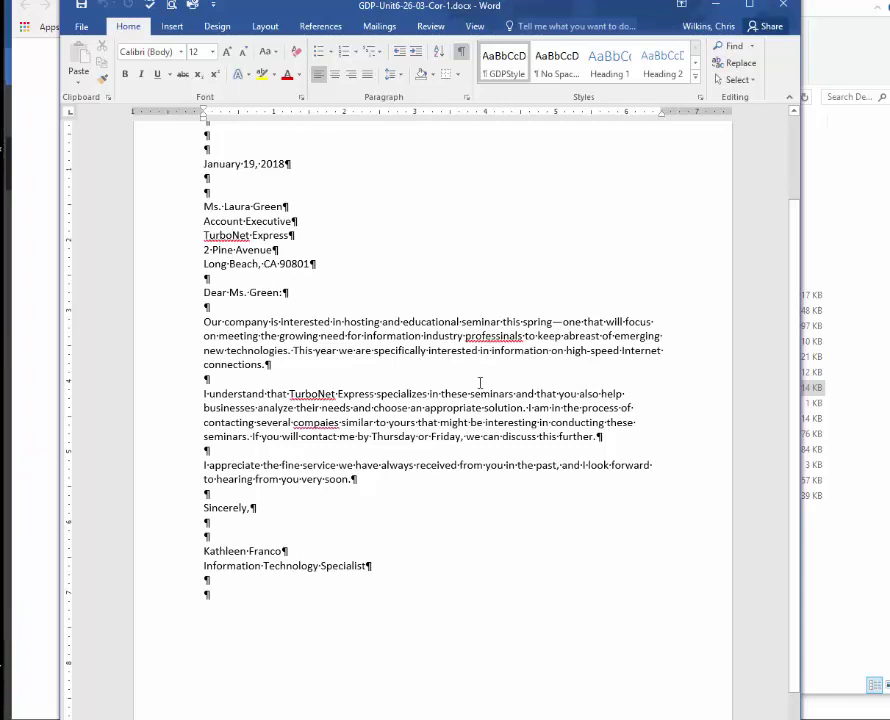
click(461, 50)
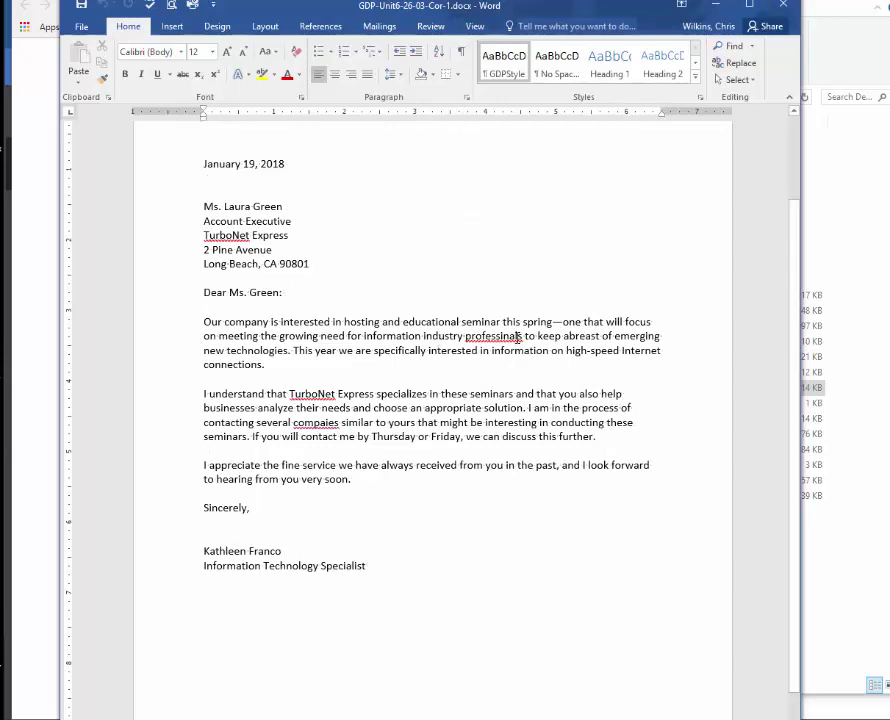
right_click(496, 337)
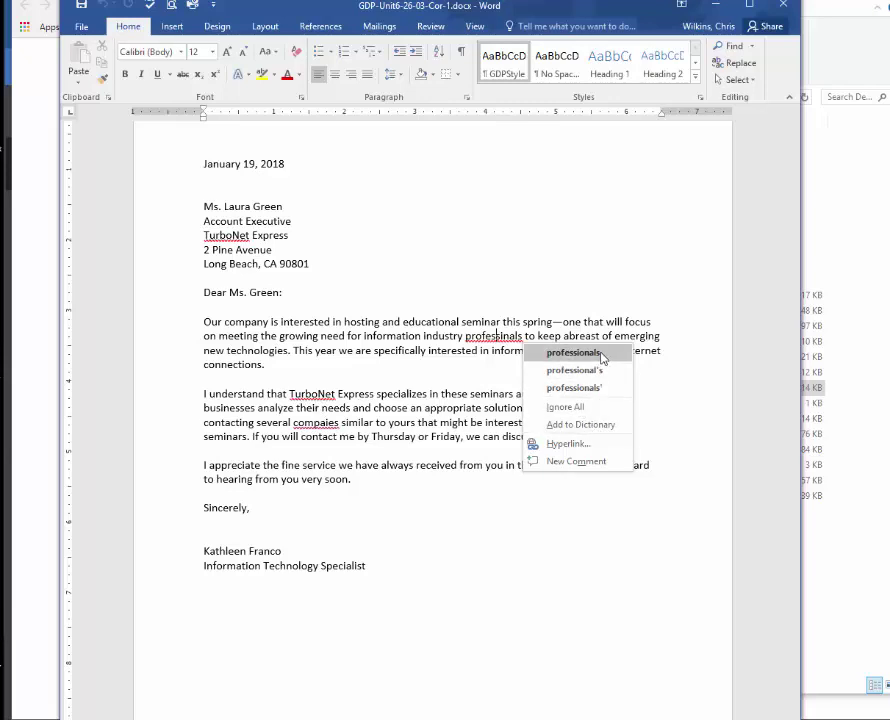
click(603, 358)
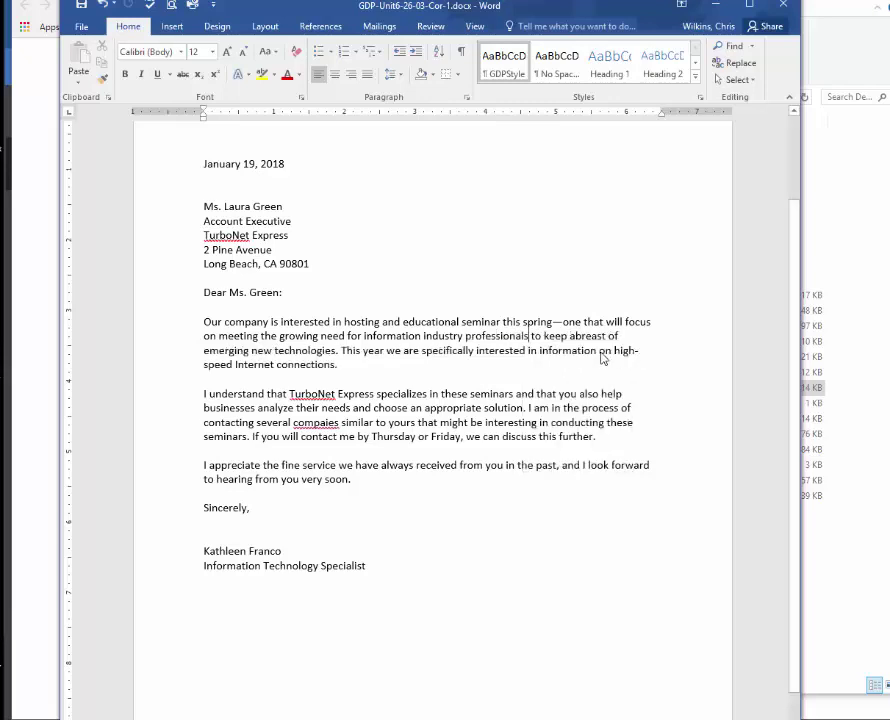
right_click(322, 422)
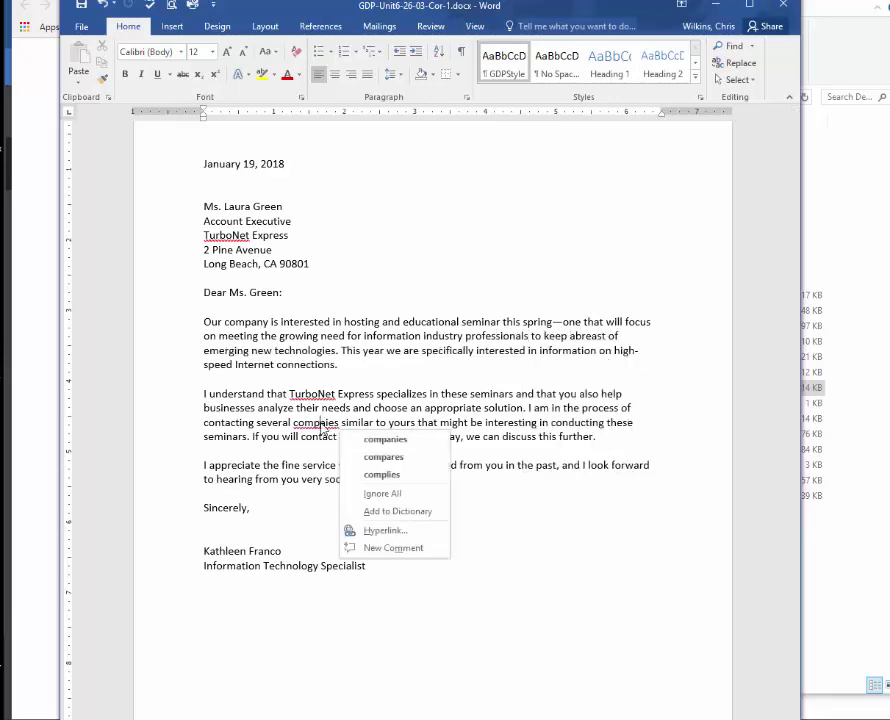
click(418, 444)
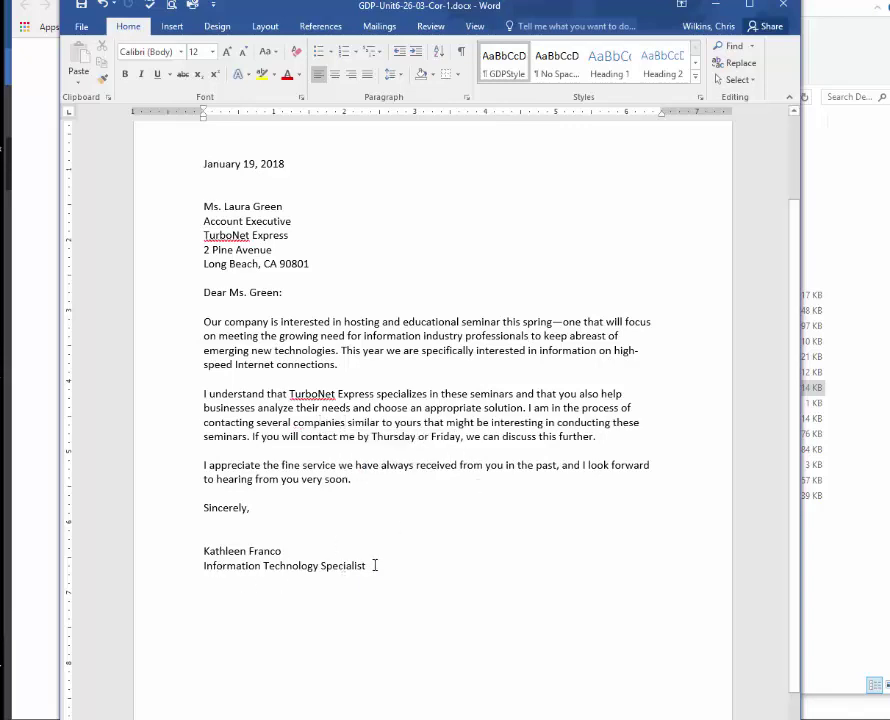
- Type lowercase reference initials 'cw' on the last line below the signature block
key(ctrl+shift+8)
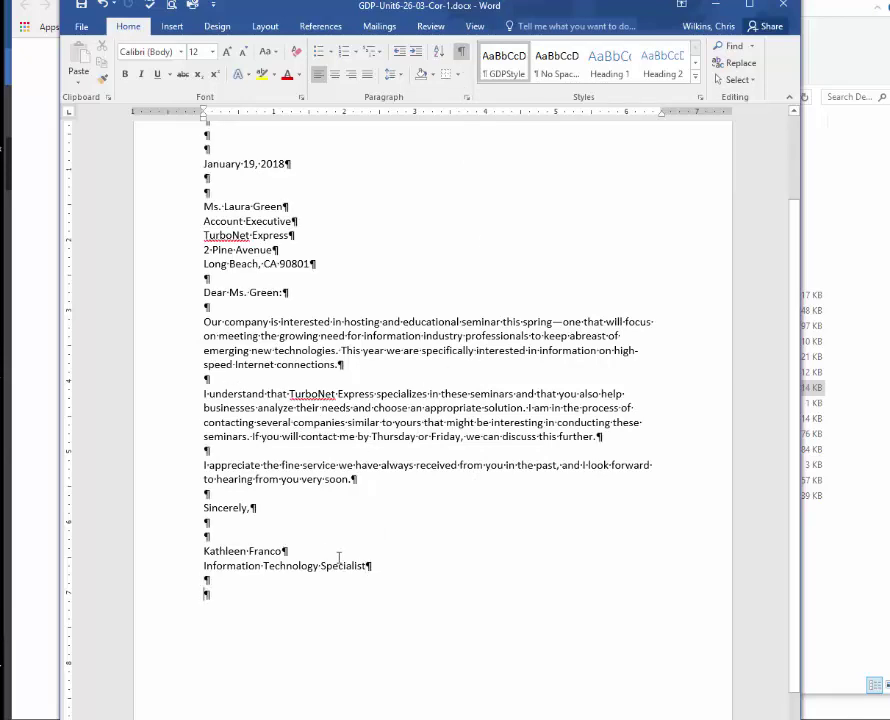
text(cw)
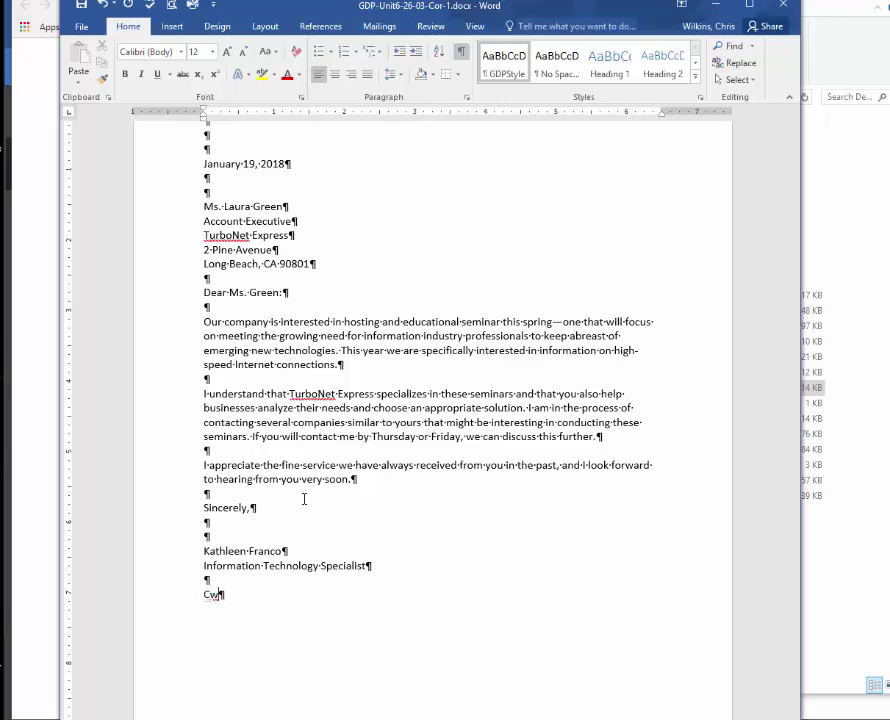
key(BackSpace)
key(BackSpace)
text(cw)
key(ctrl+shift+8)
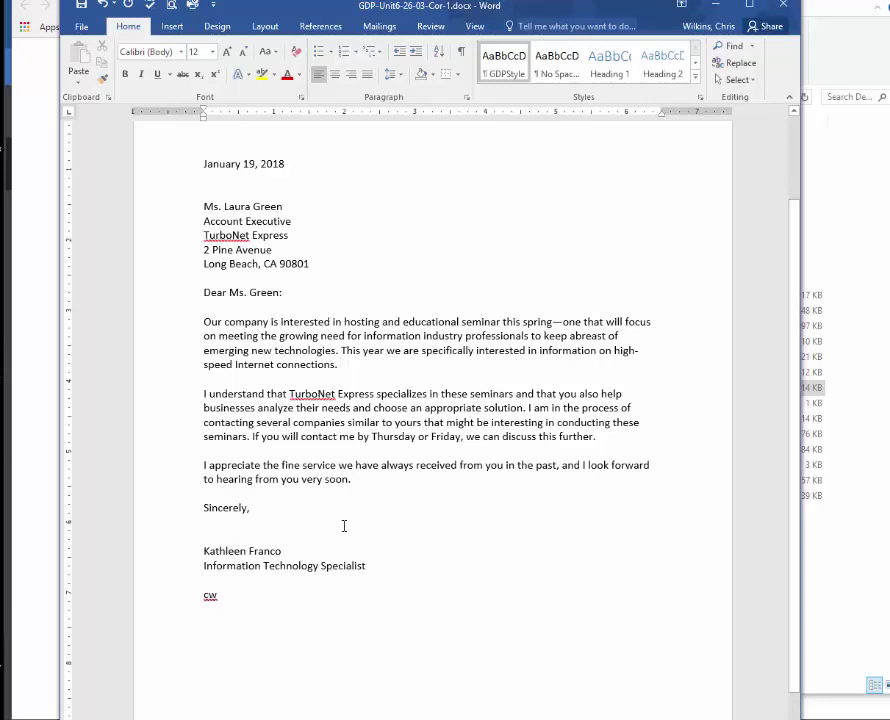
- Save the letter, then check Save As > Documents and cancel without saving a copy
click(81, 5)
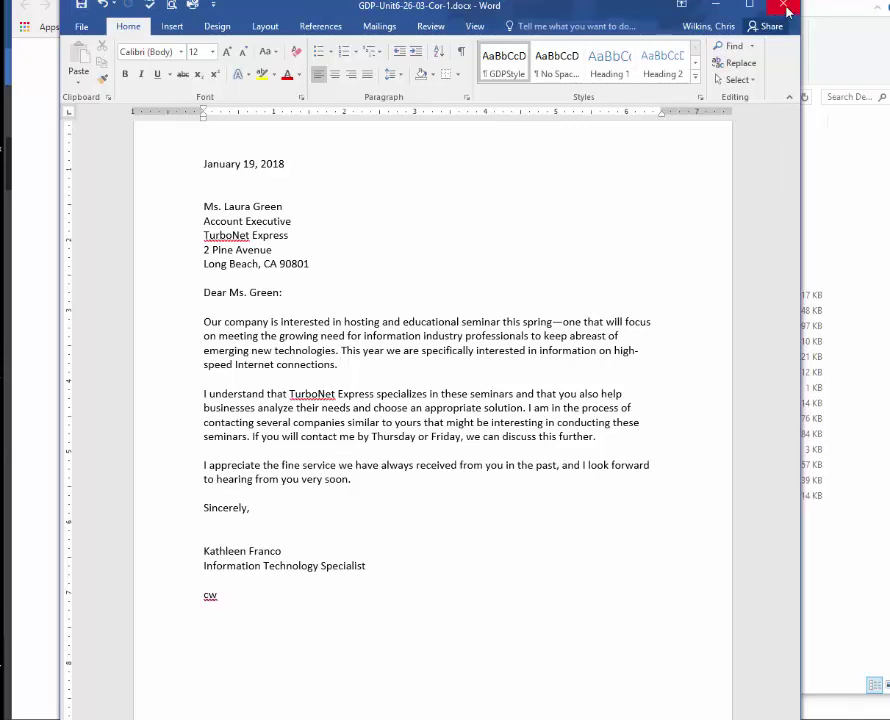
click(80, 26)
click(120, 176)
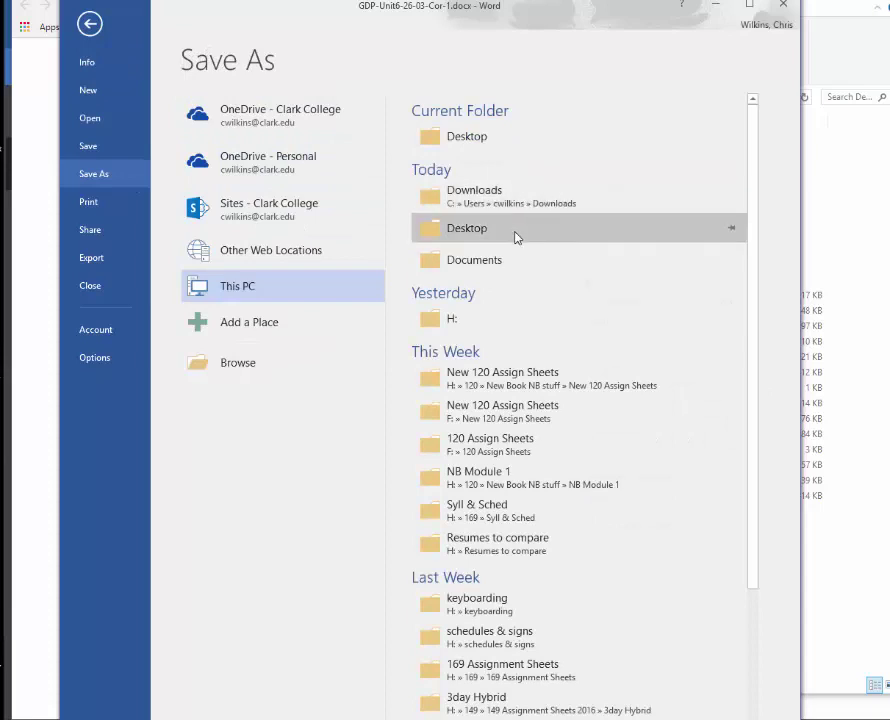
click(534, 262)
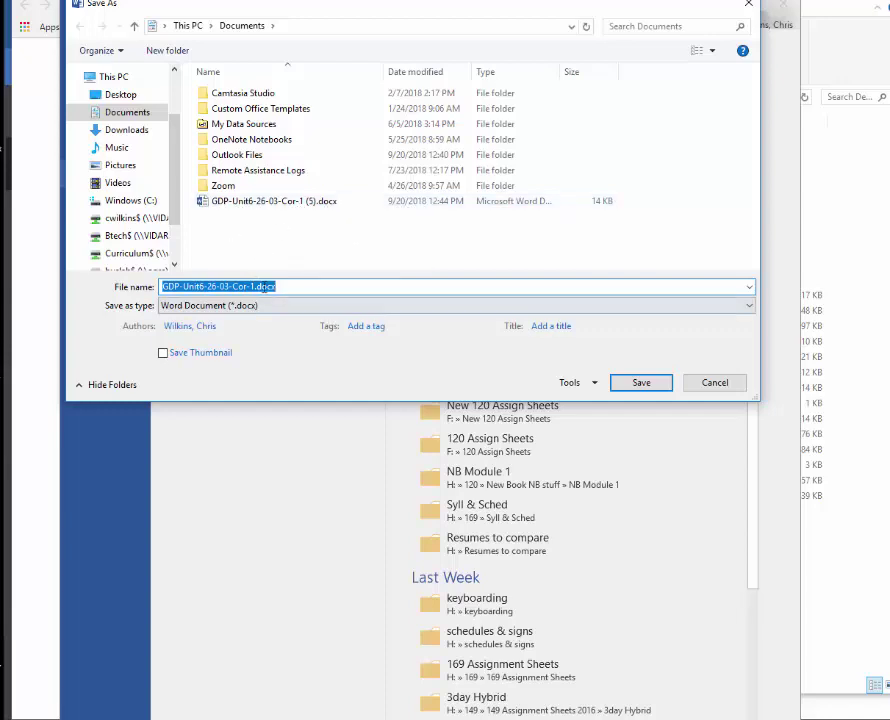
click(715, 386)
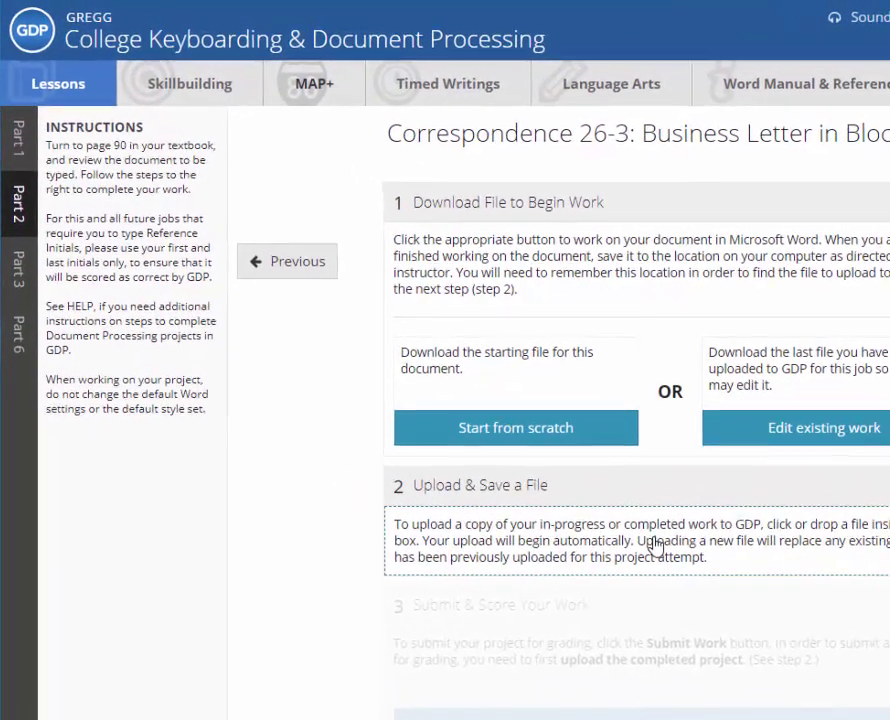
- Upload GDP-Unit6-26-03-Cor-1.docx from the Desktop to the Correspondence 26-3 assignment
click(530, 450)
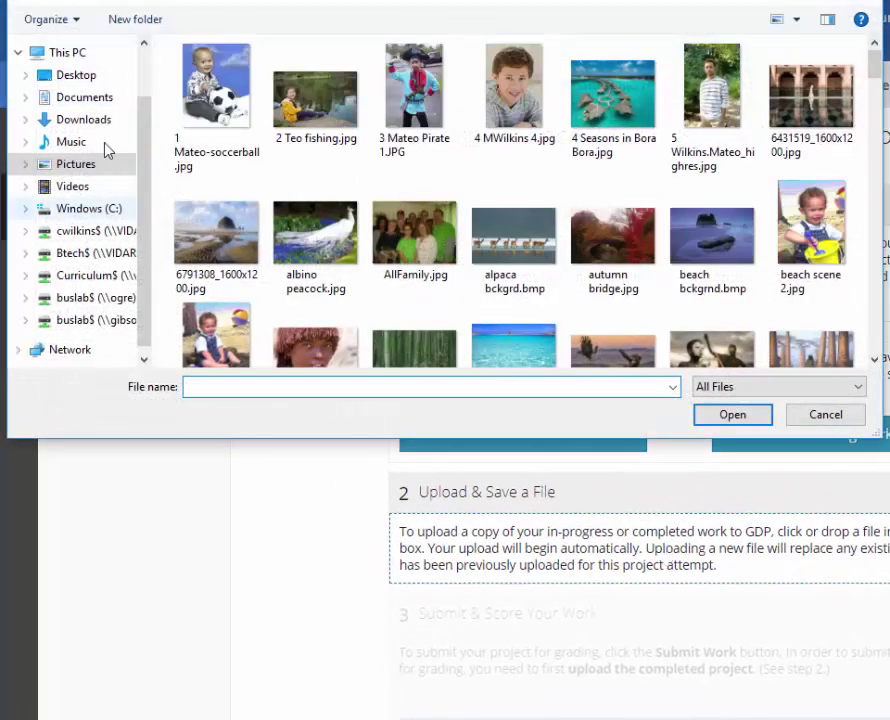
click(92, 76)
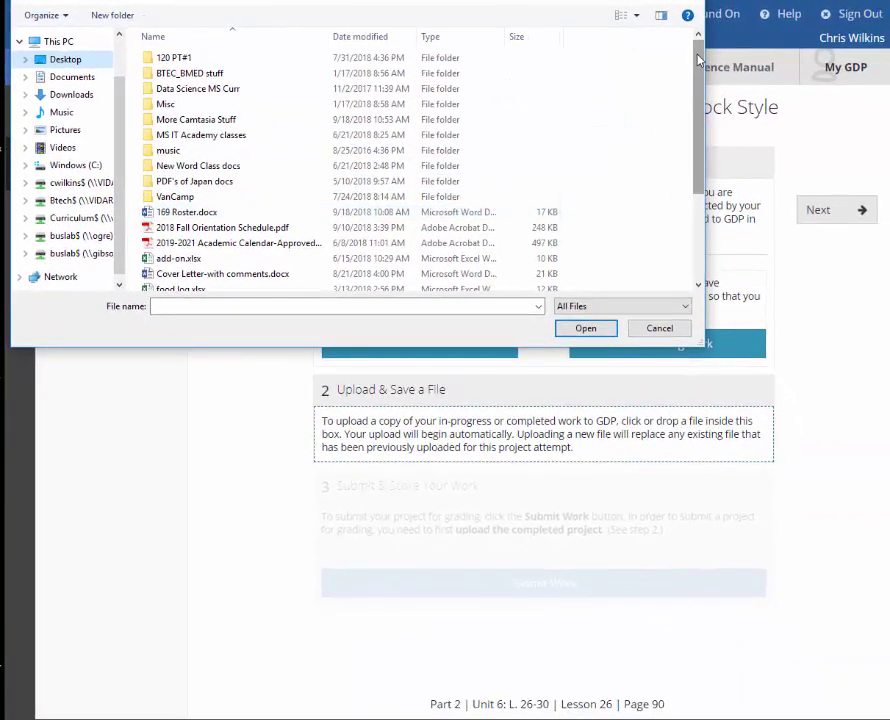
drag(813, 98, 813, 117)
drag(698, 101, 698, 130)
click(210, 191)
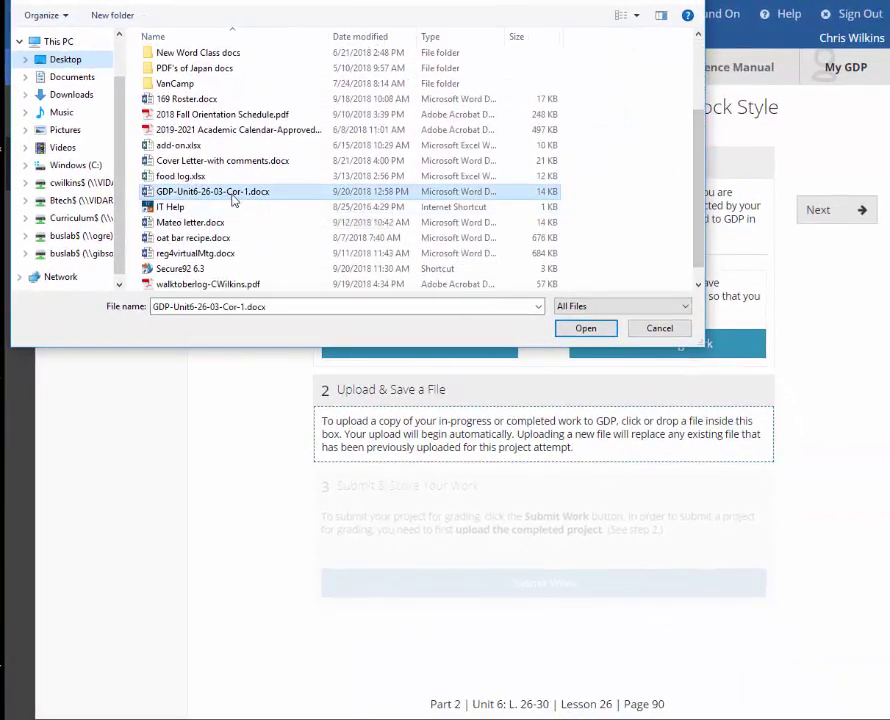
click(584, 329)
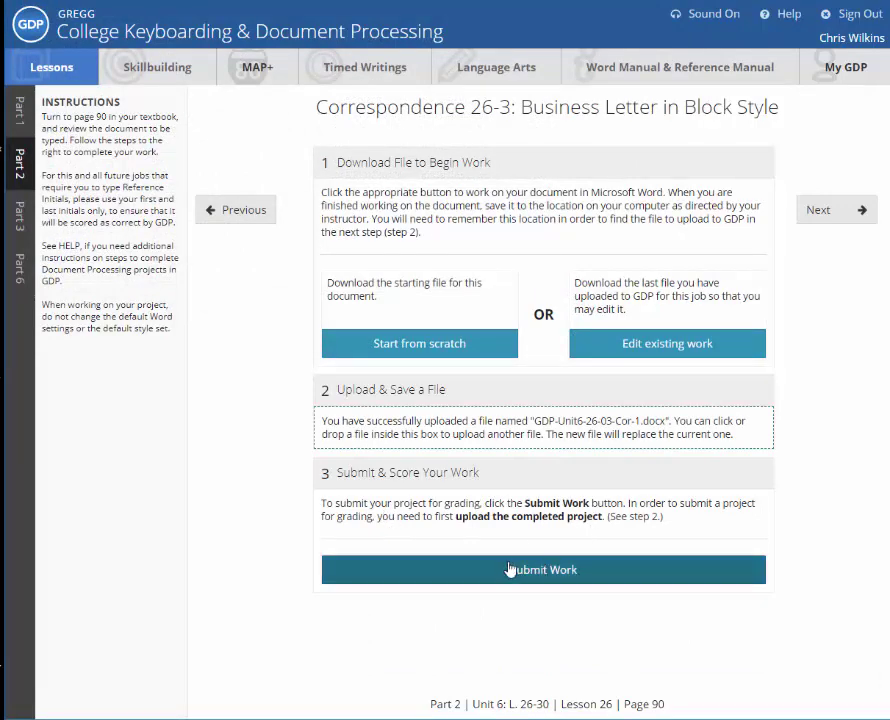
- Submit the letter and review the Scoring Results' 9 keystroking errors before dismissing them
click(477, 571)
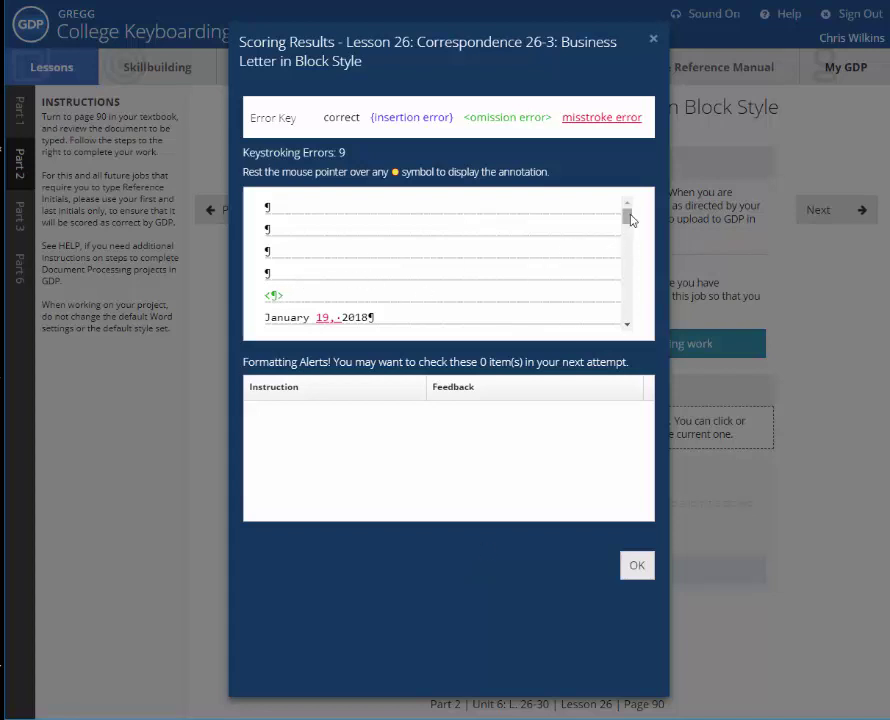
drag(630, 219, 633, 245)
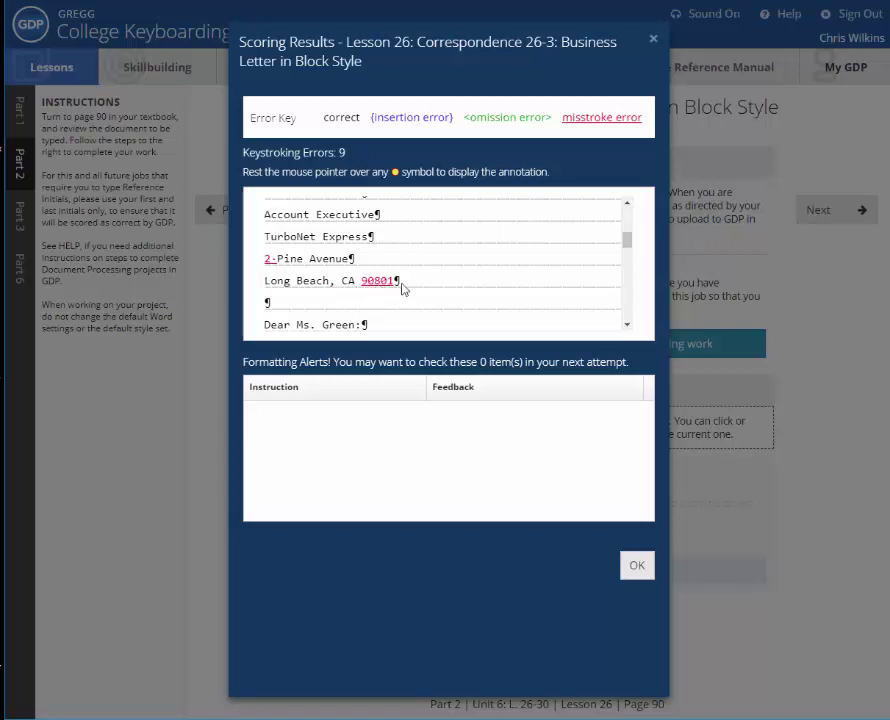
drag(628, 237, 628, 255)
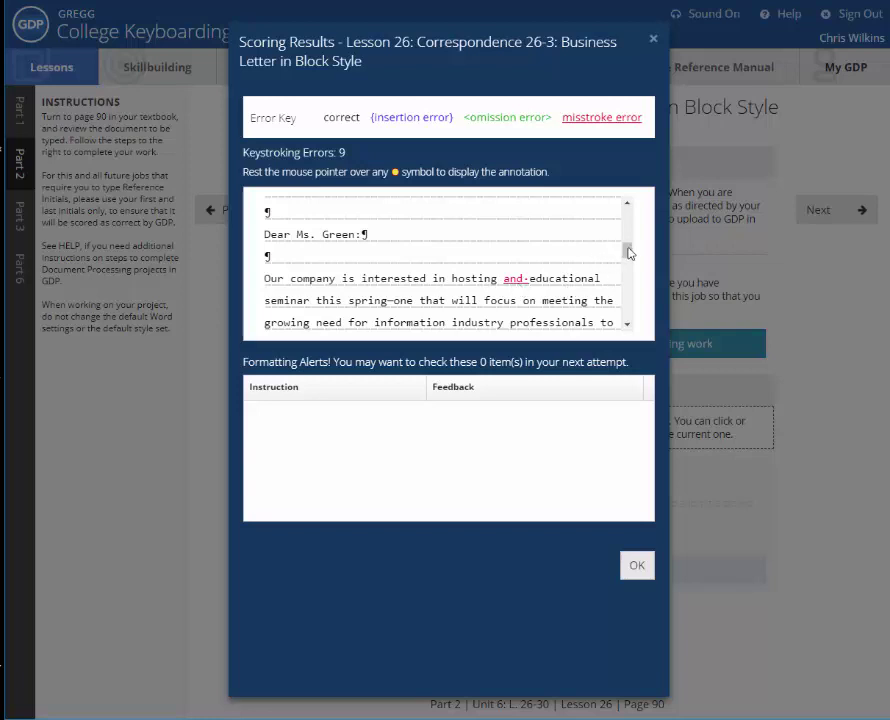
scroll(630, 256, down, 3)
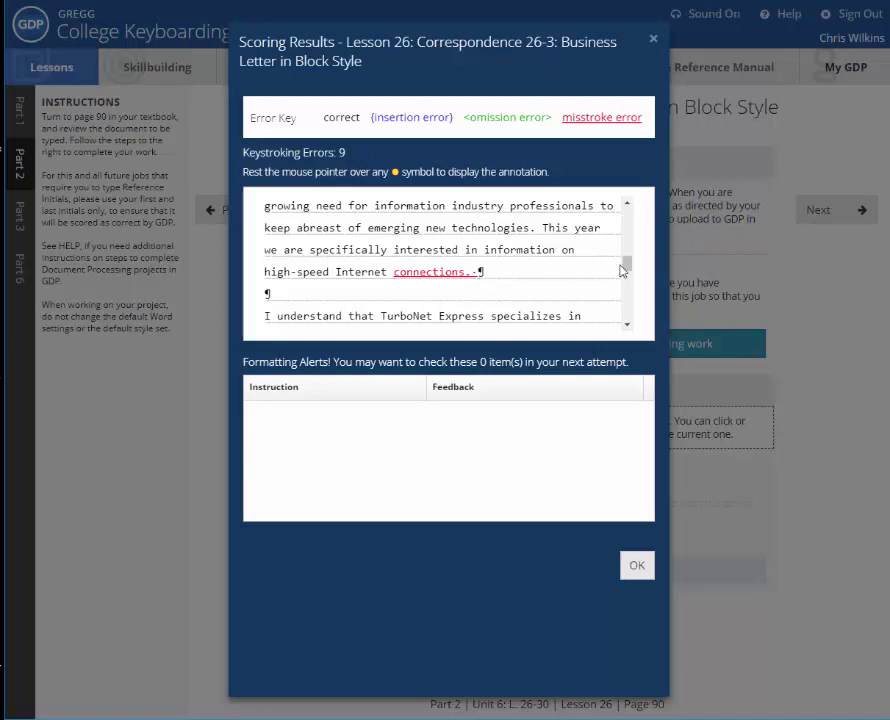
drag(627, 270, 628, 293)
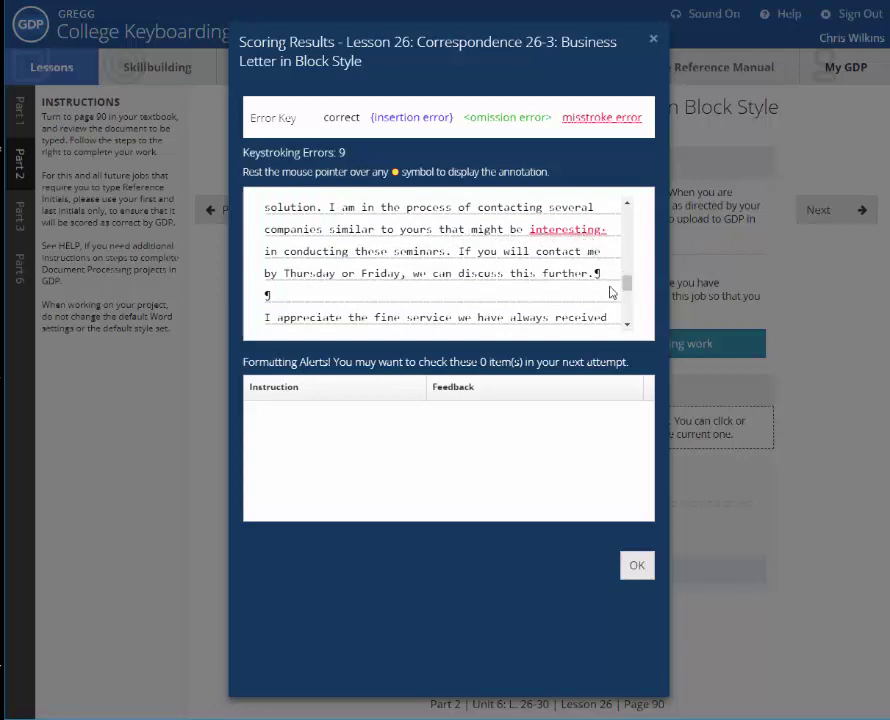
drag(628, 290, 628, 304)
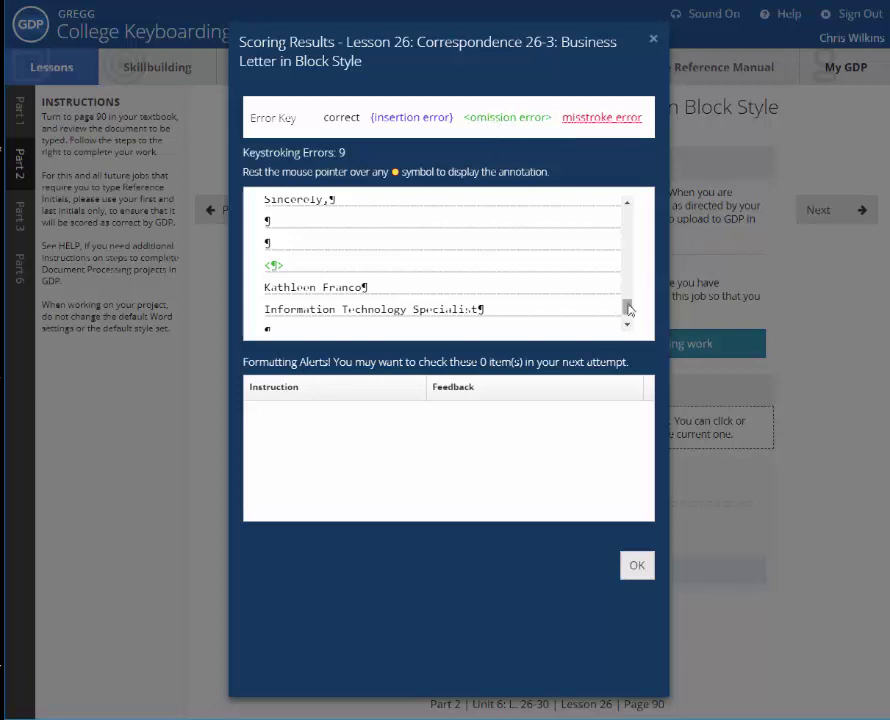
drag(627, 304, 627, 313)
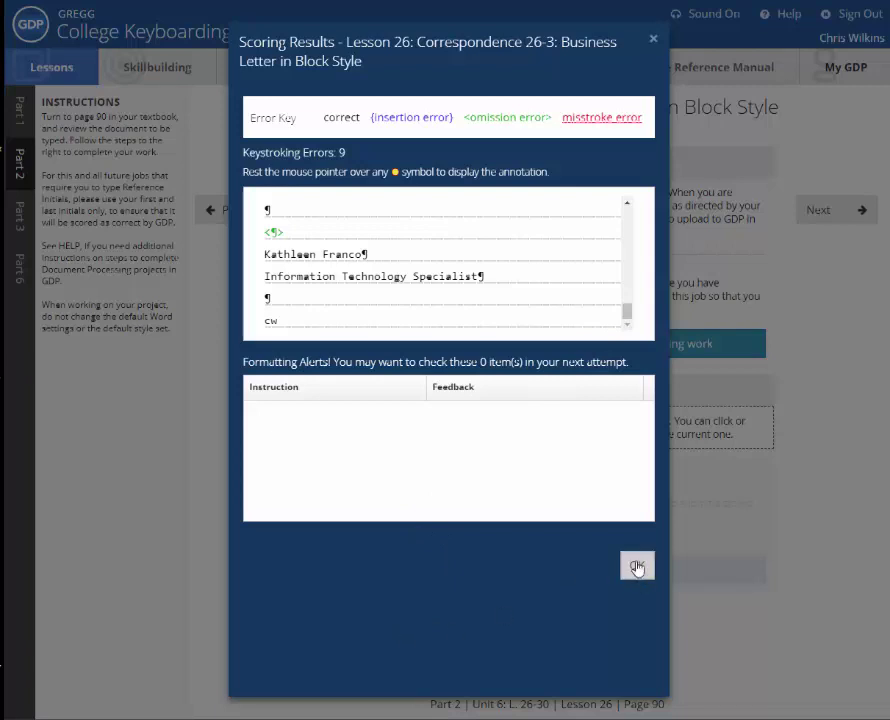
click(635, 568)
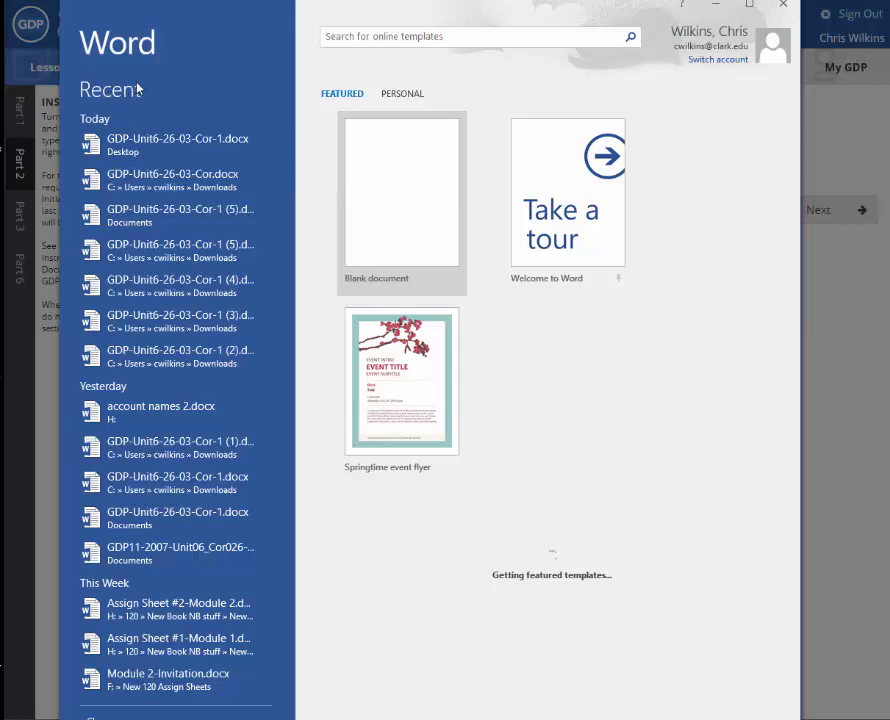
- Reopen GDP-Unit6-26-03-Cor-1.docx from Recent with paragraph marks shown, beside GDP's results
click(183, 146)
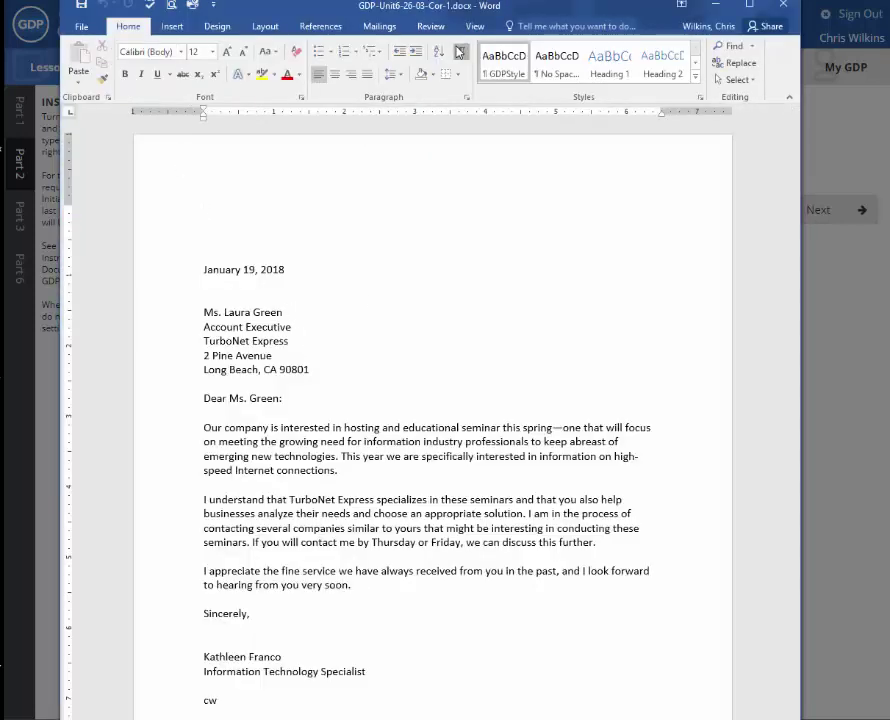
key(ctrl+shift+8)
drag(316, 8, 476, 20)
click(447, 45)
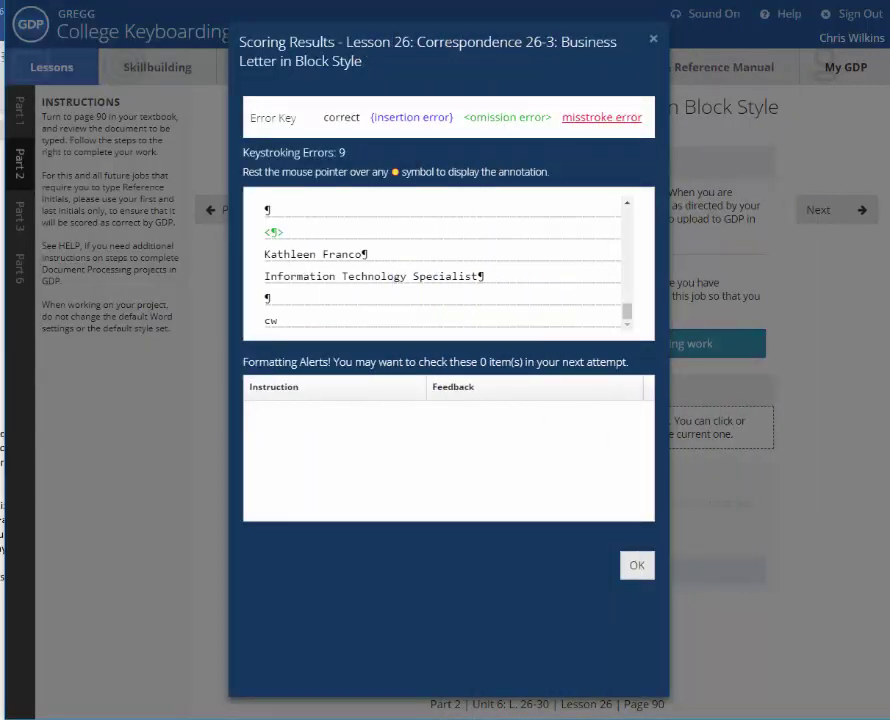
key(alt+Tab)
- Change the street number '2' to 'Two' and delete the trailing space after 'connections.'
drag(300, 6, 595, 2)
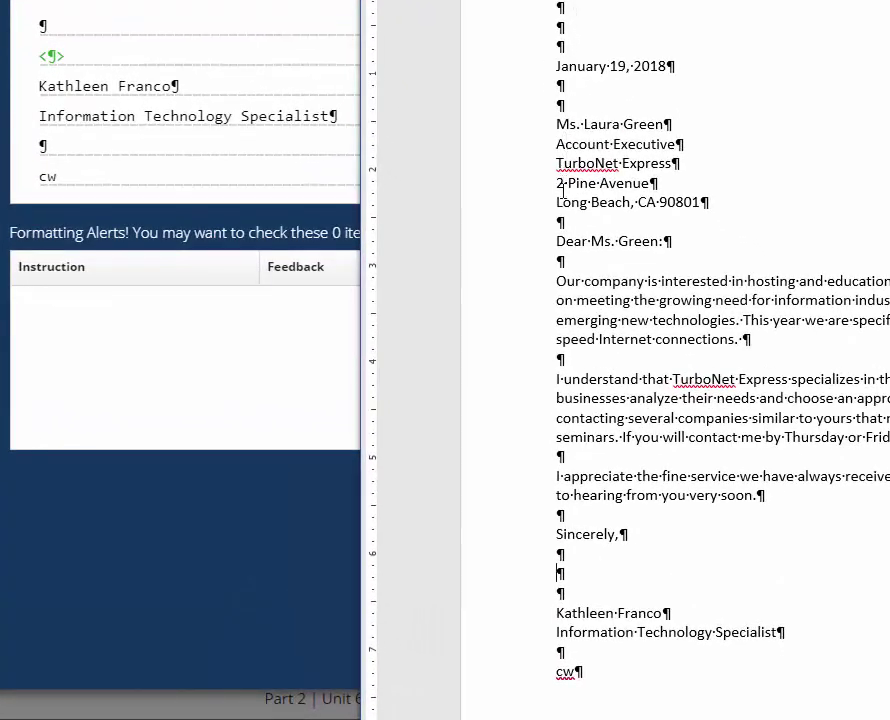
double_click(562, 182)
text(Two)
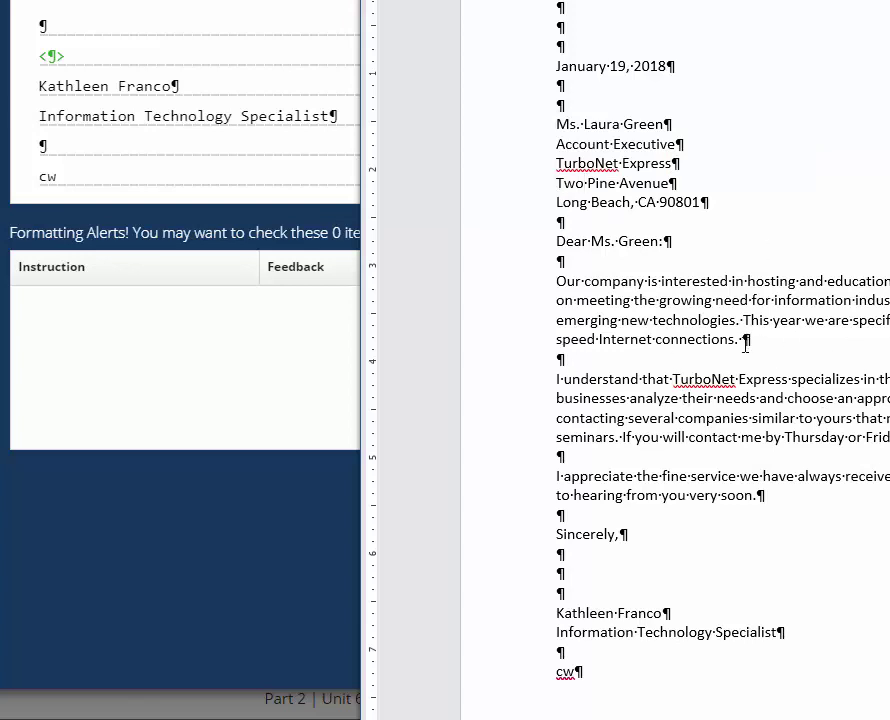
click(748, 342)
key(BackSpace)
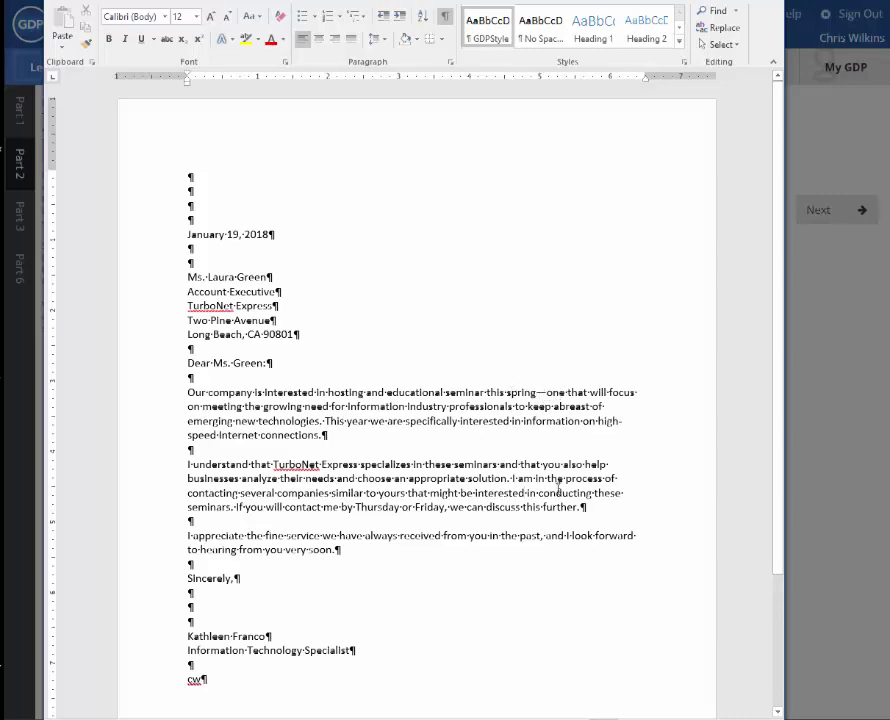
- Hide the formatting marks, then try a line break before 'high-' and rejoin it
click(444, 16)
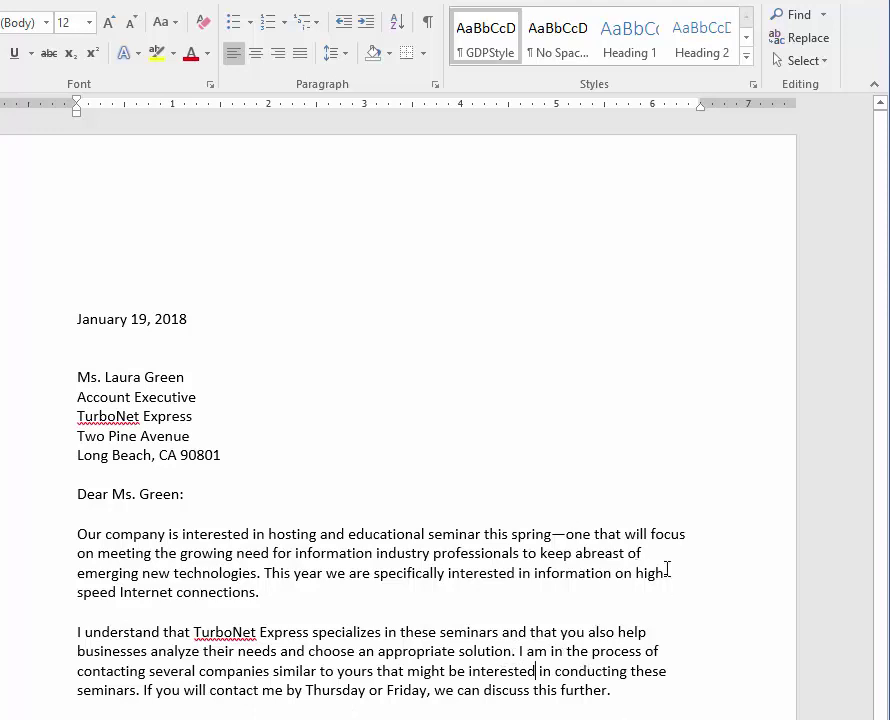
click(636, 574)
key(shift+Return)
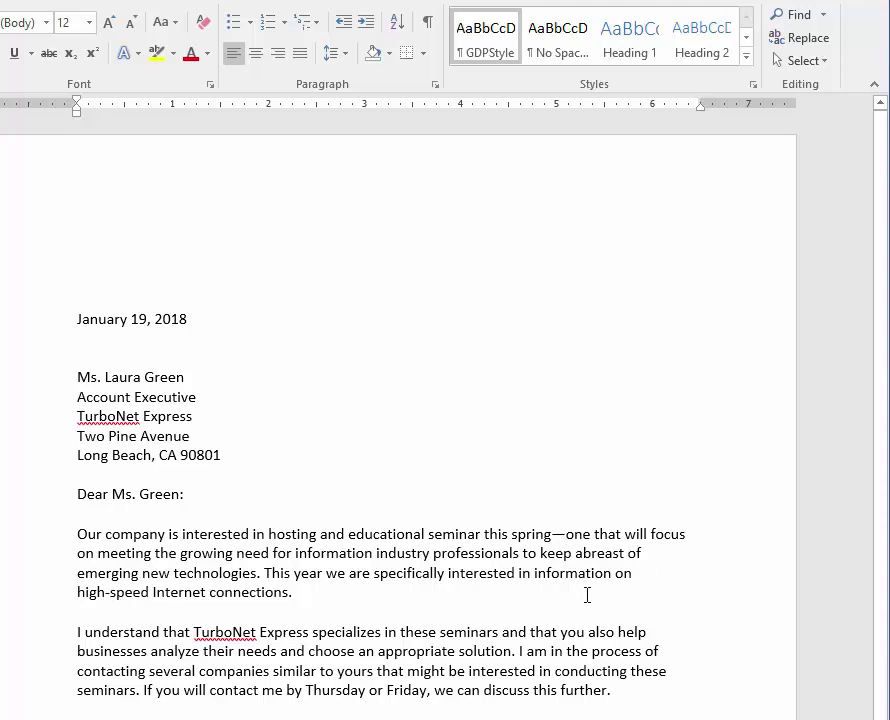
key(BackSpace)
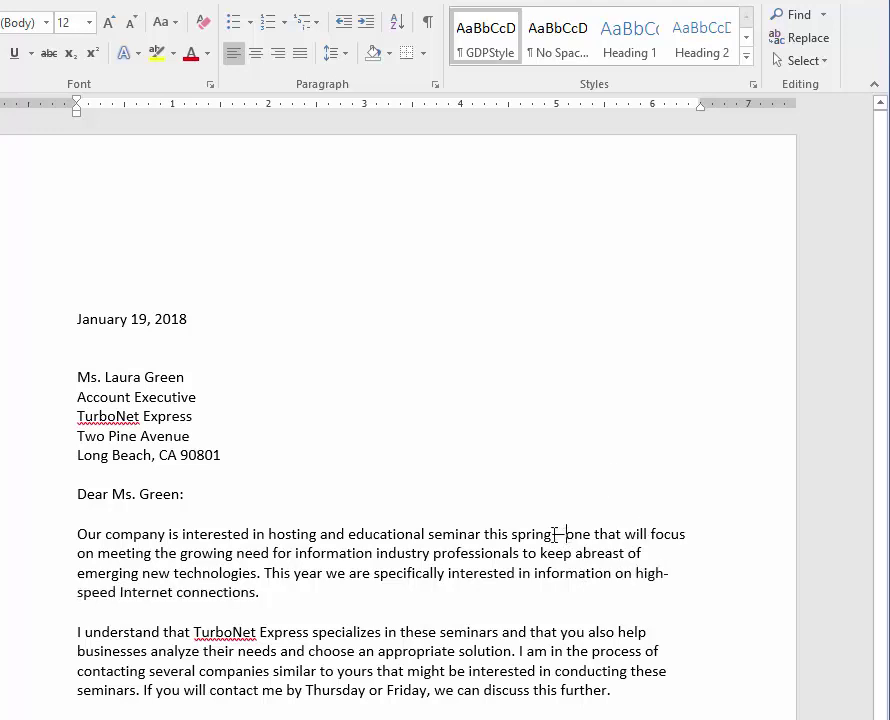
- Retype the dash after 'spring' as '--one' so it becomes a true em dash, with single spacing
drag(562, 533, 593, 534)
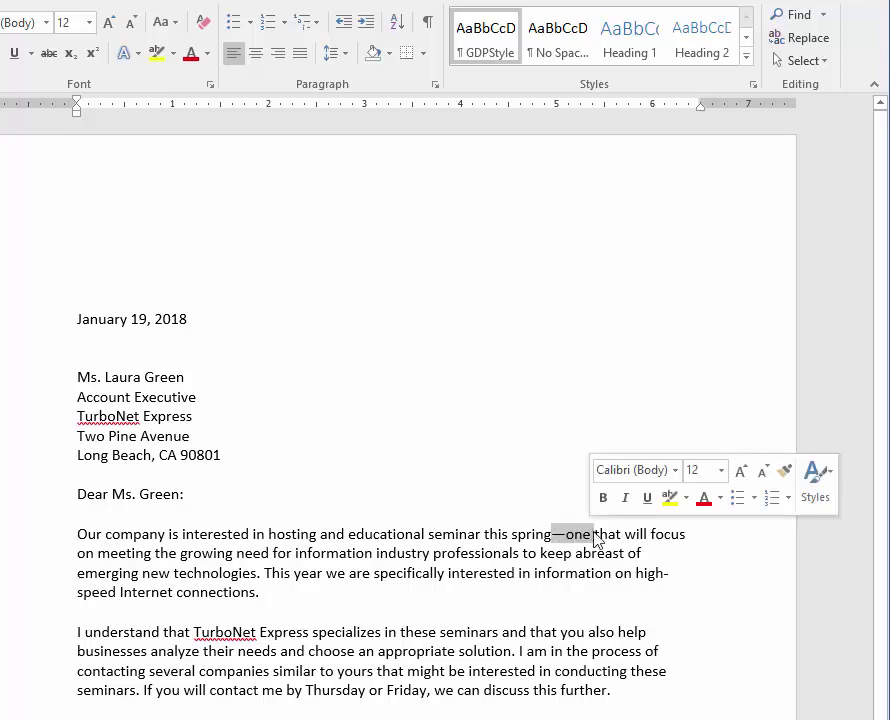
key(Delete)
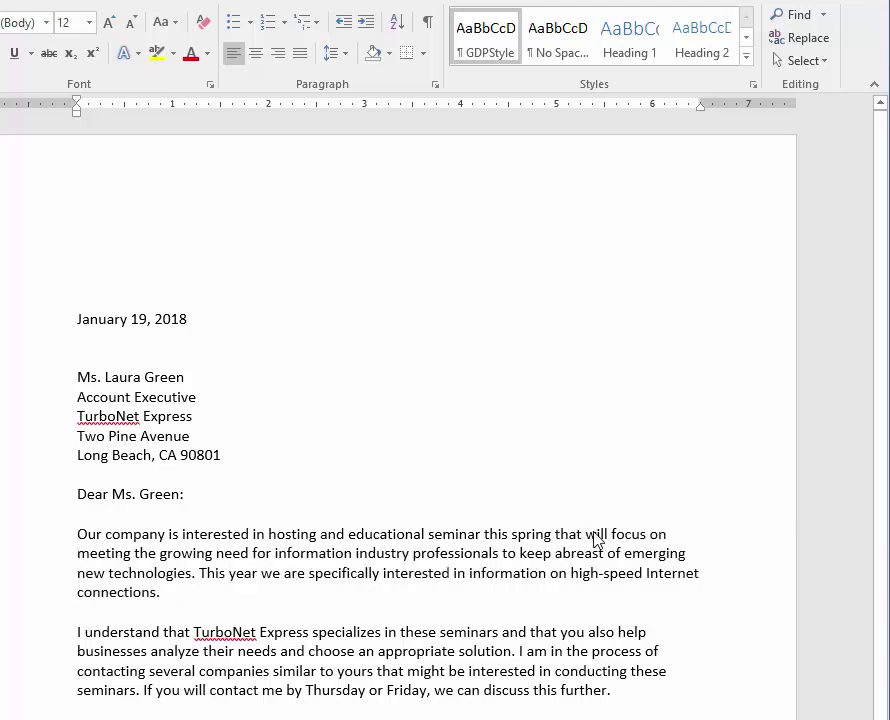
key(Delete)
text(--)
text(one)
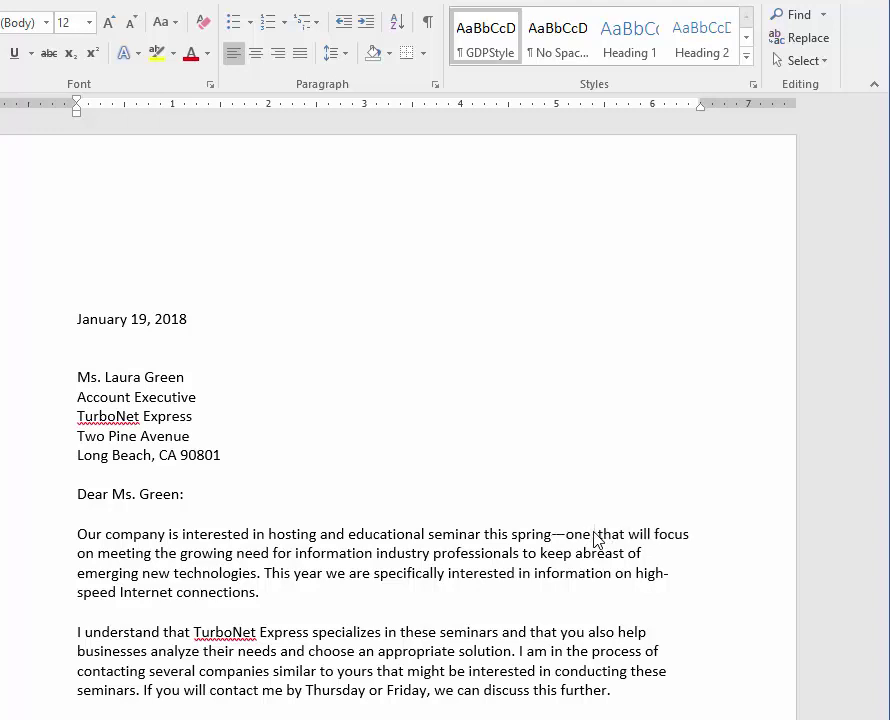
key(Delete)
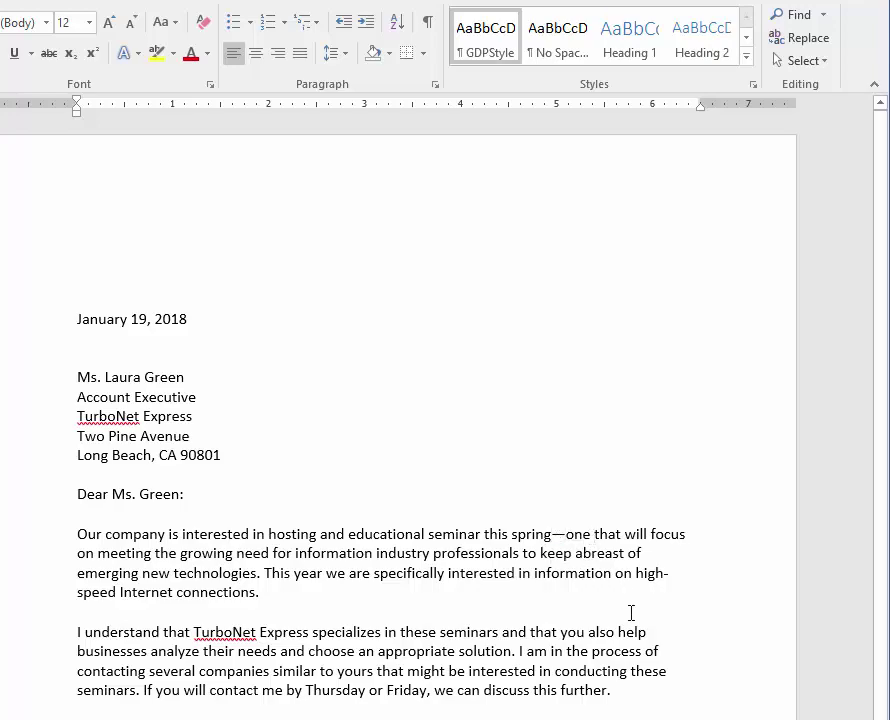
click(16, 1)
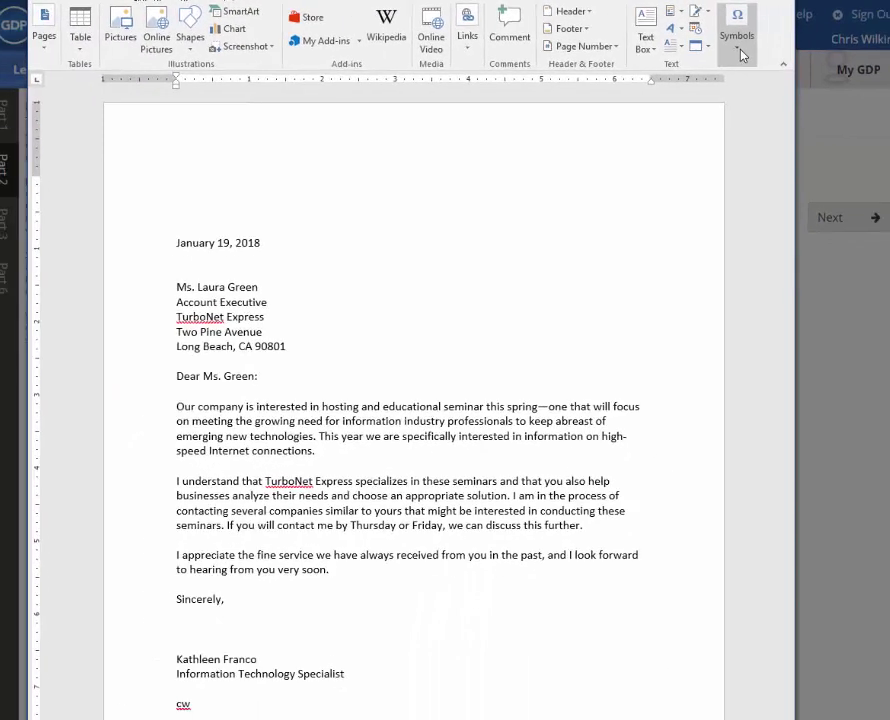
click(740, 50)
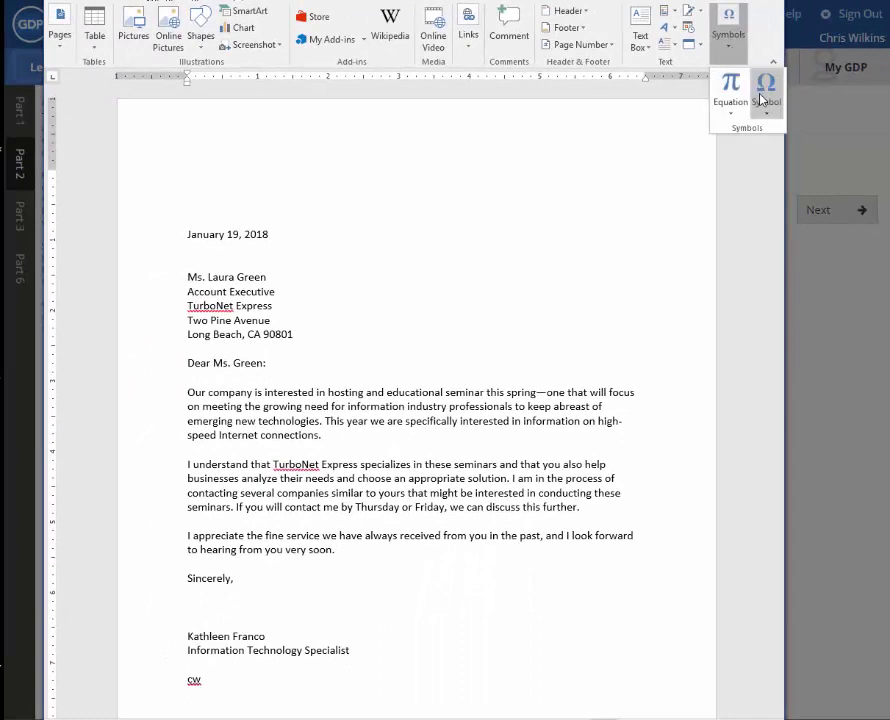
click(776, 93)
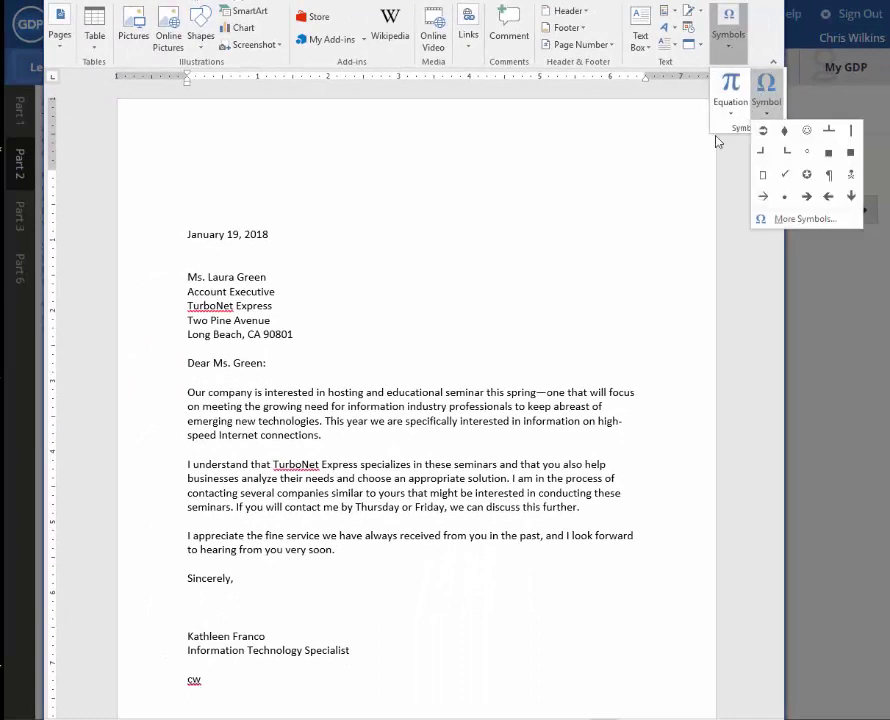
click(803, 220)
click(360, 157)
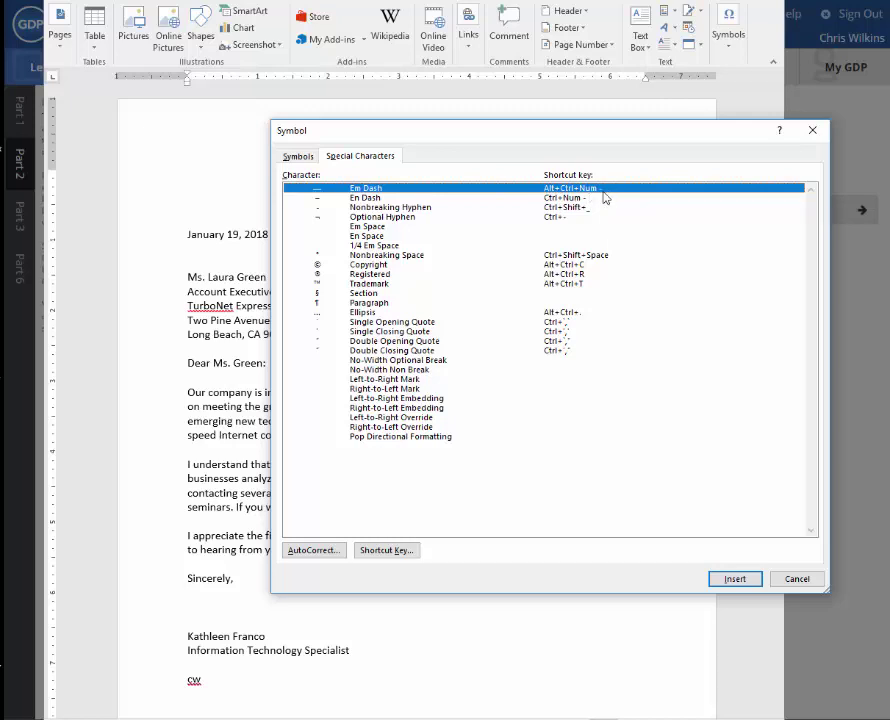
click(796, 579)
scroll(536, 453, down, 3)
scroll(419, 501, up, 3)
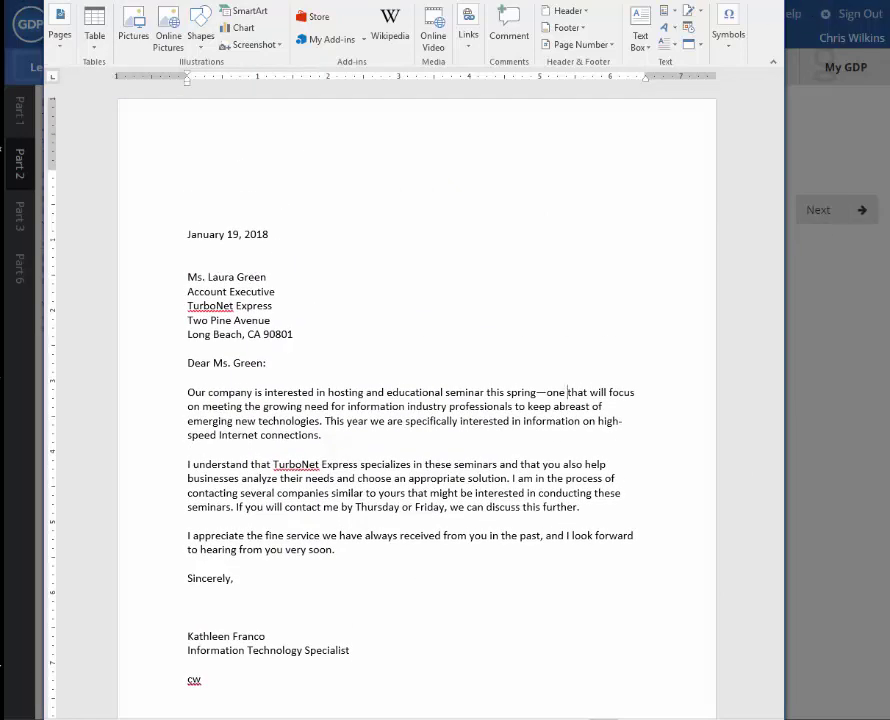
- Close the letter, then upload GDP-Unit6-26-03-Cor-1.docx to Correspondence 26-3 and submit it for rescoring
key(alt+F4)
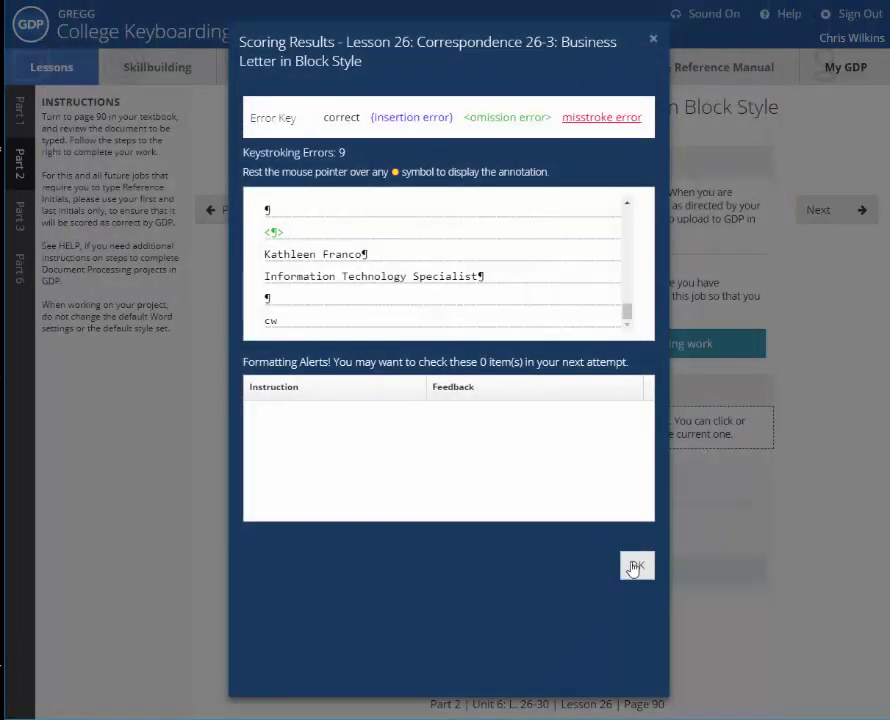
click(636, 567)
click(600, 435)
drag(294, 2, 427, 165)
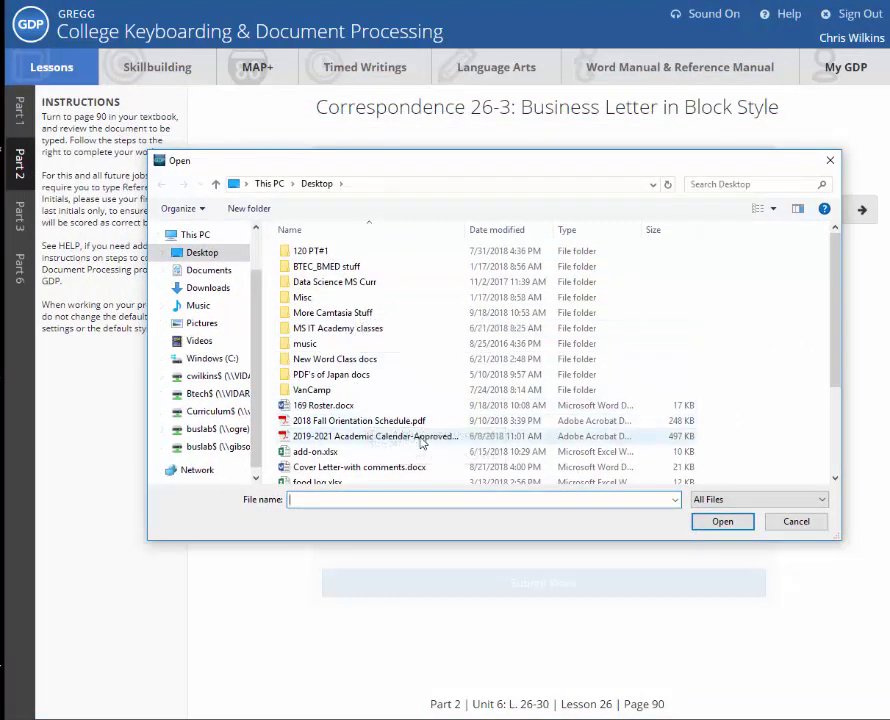
scroll(421, 443, down, 2)
click(350, 414)
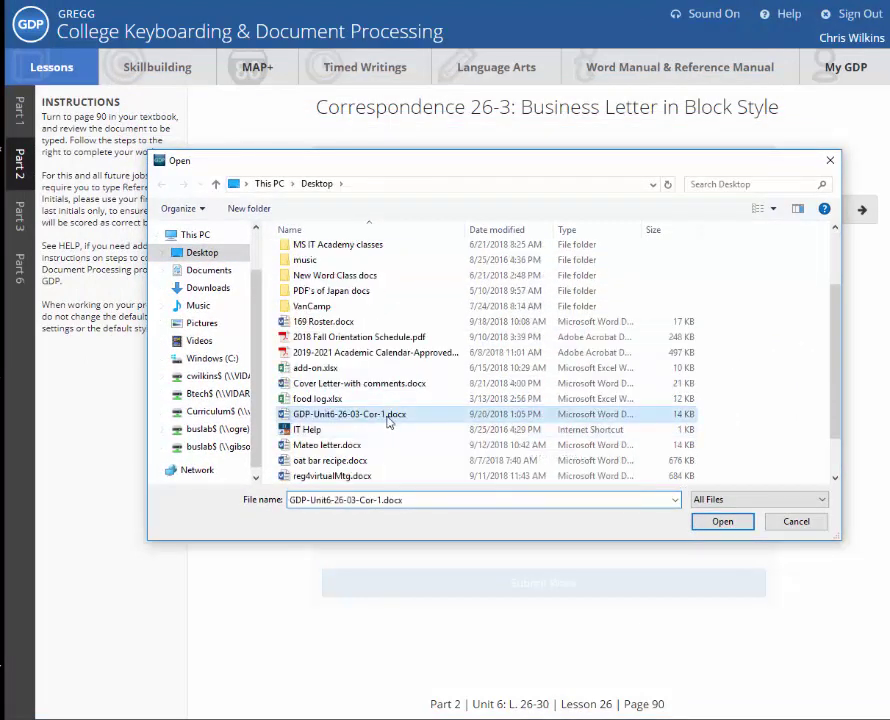
click(729, 524)
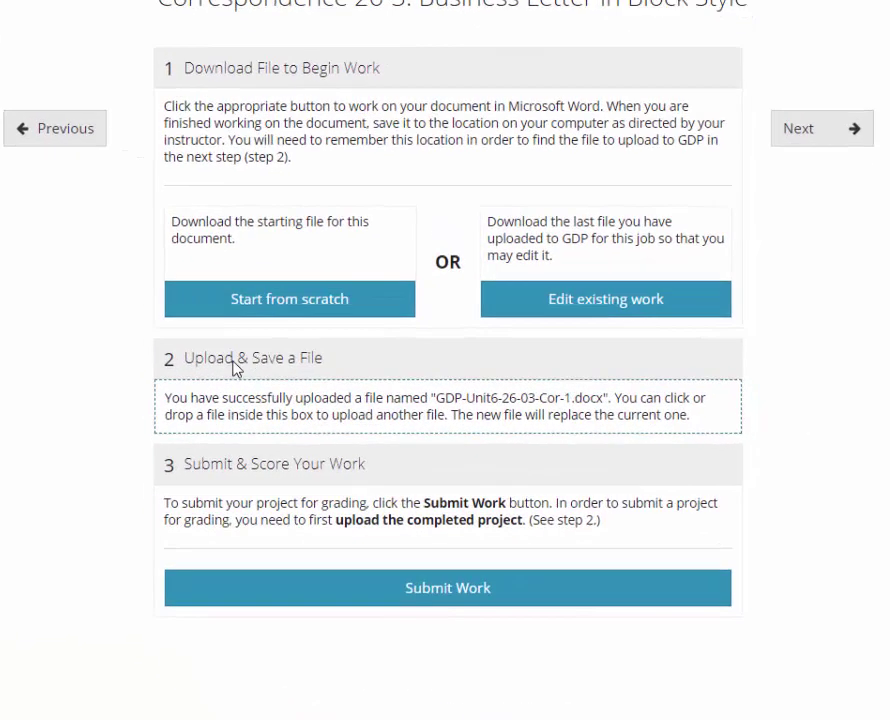
click(333, 588)
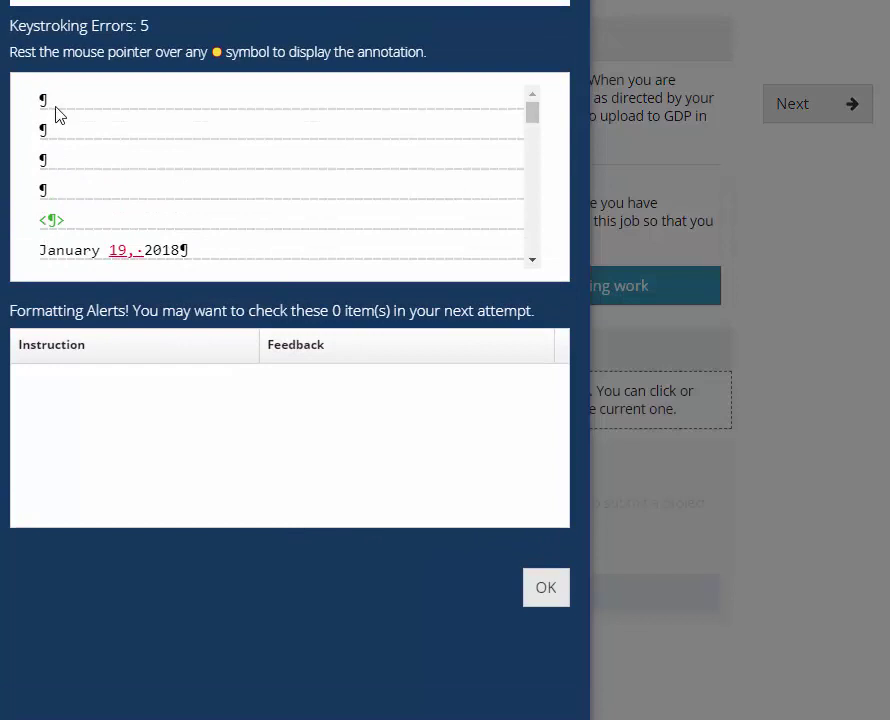
- Scroll through the scoring results to review the 5 remaining keystroking errors
drag(536, 115, 538, 155)
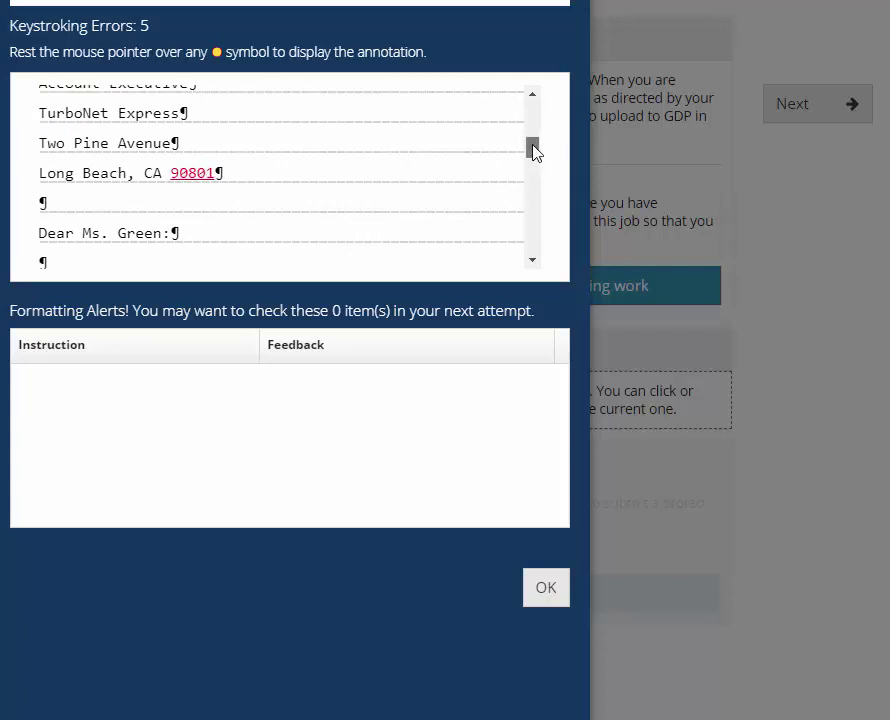
drag(534, 148, 534, 172)
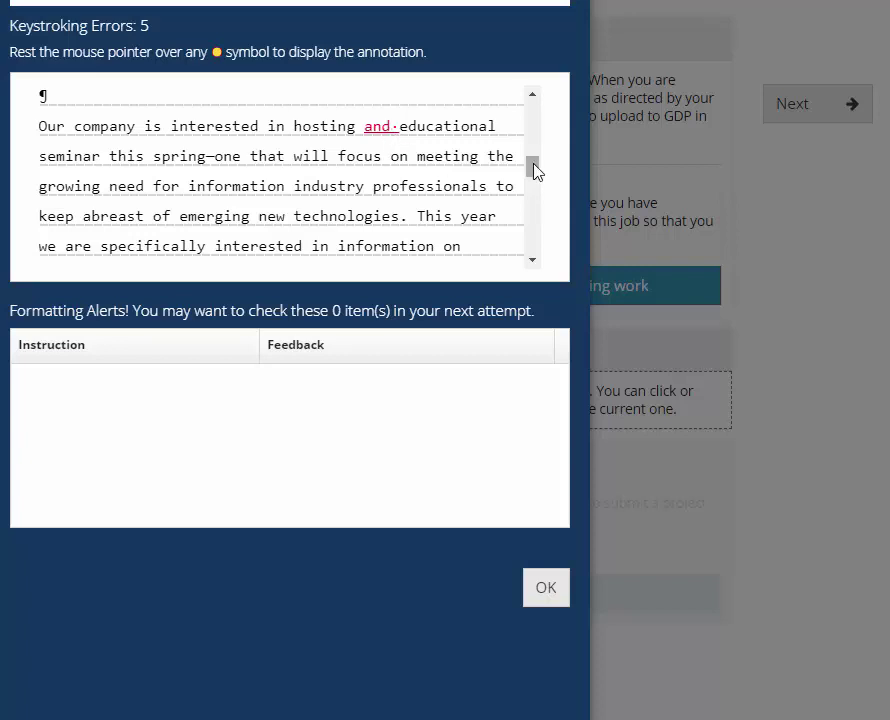
mouse_move(535, 169)
mouse_down()
mouse_move(524, 250)
mouse_move(548, 103)
mouse_up()
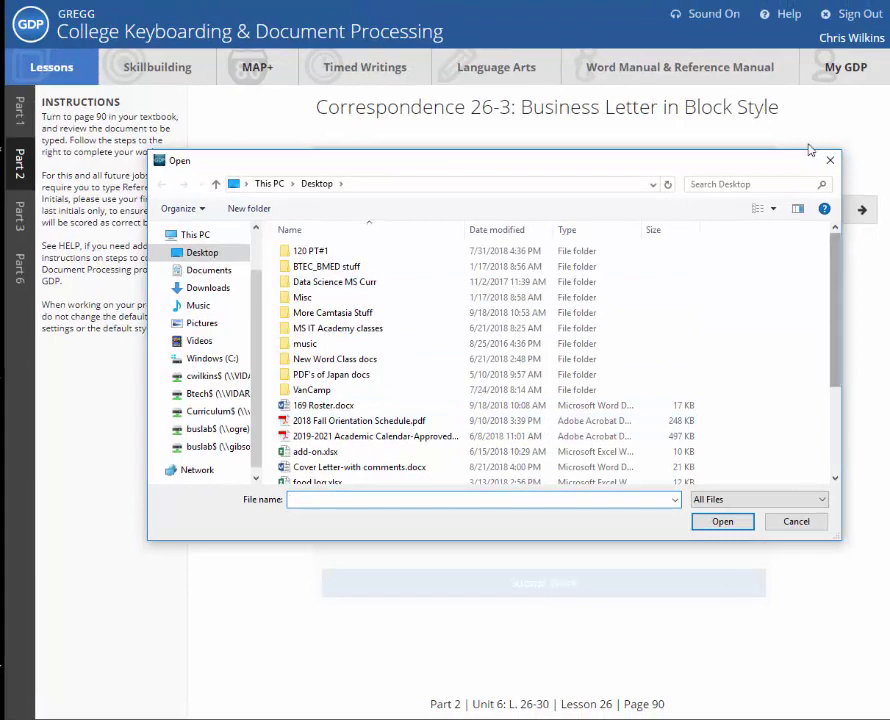
- Cancel the file picker and quit Word, returning to the GDP Student Portfolio
click(830, 160)
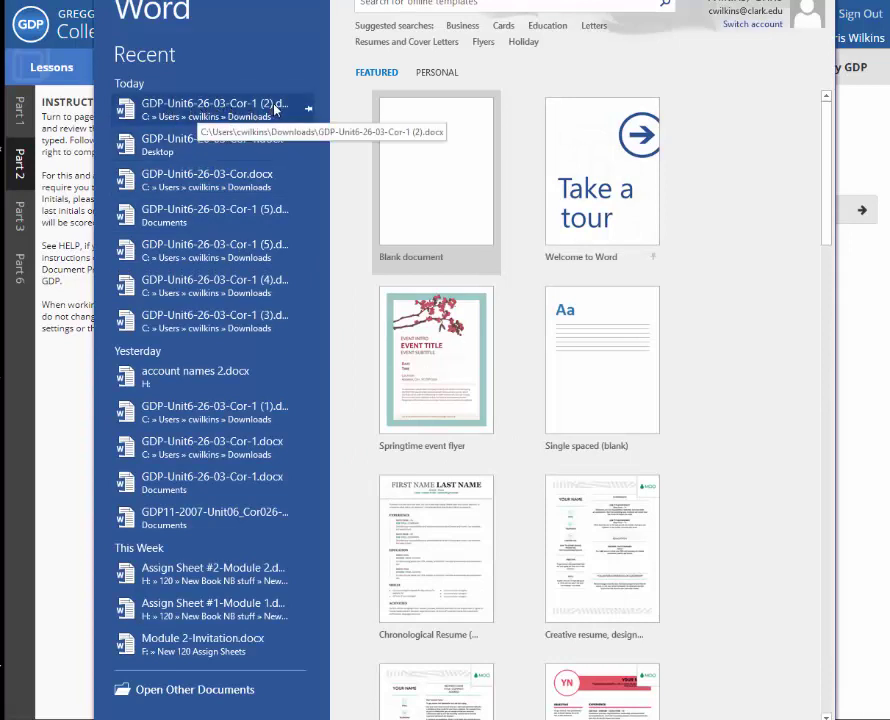
drag(424, 5, 468, 82)
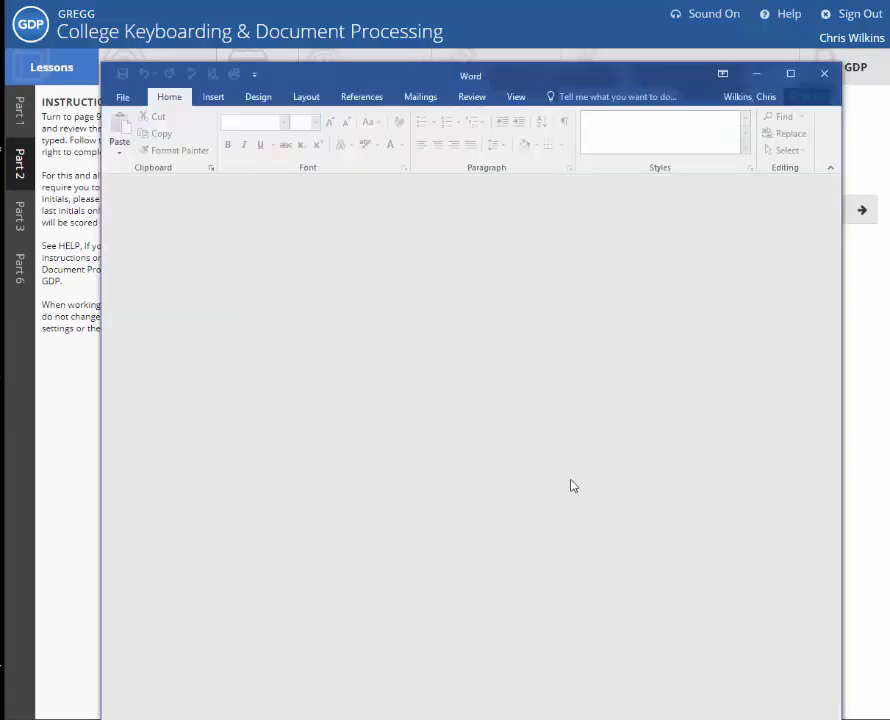
click(824, 73)
click(823, 82)
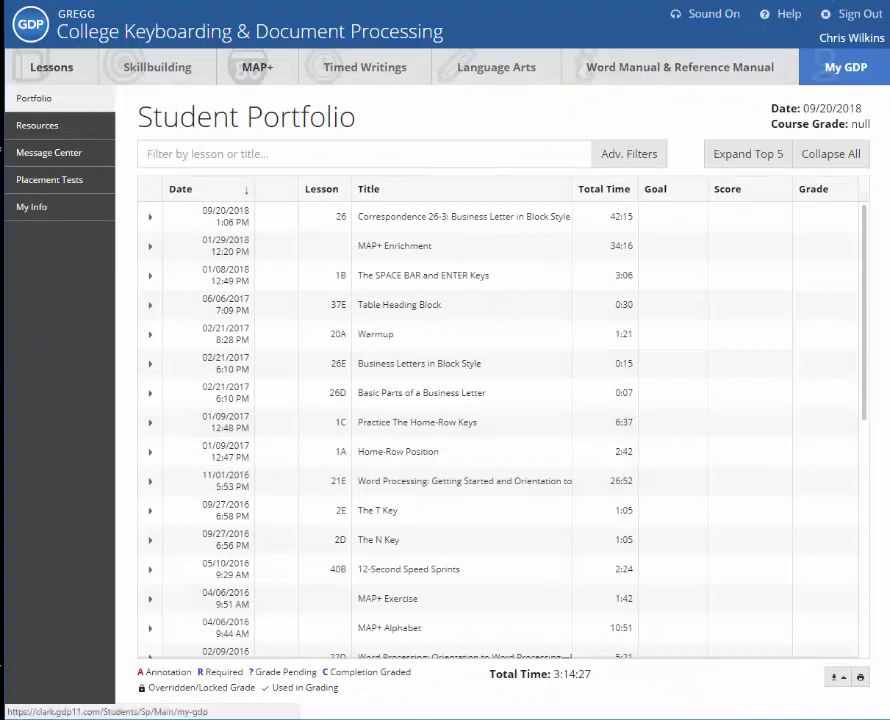